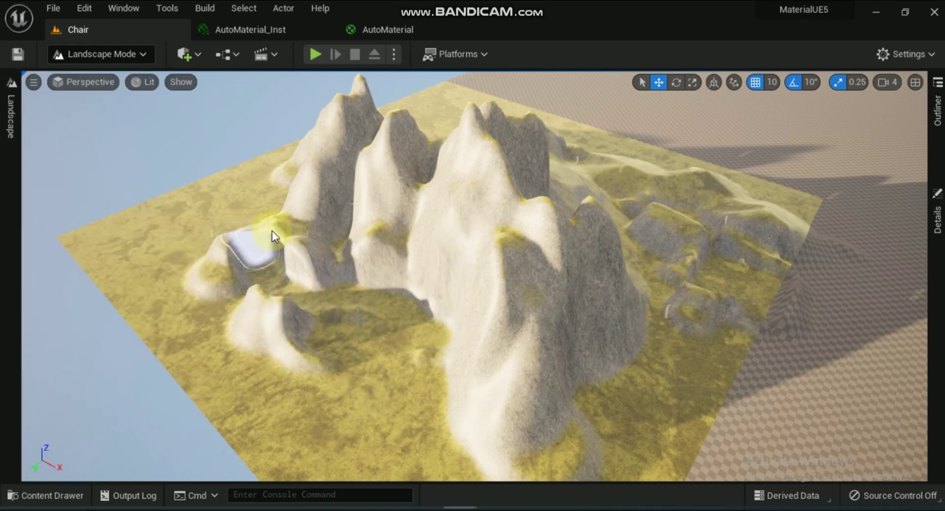
mouse_move(353, 237)
mouse_down()
mouse_move(512, 296)
mouse_move(565, 327)
mouse_move(552, 257)
mouse_move(523, 228)
mouse_move(297, 188)
mouse_move(433, 190)
mouse_move(569, 208)
mouse_move(477, 200)
mouse_move(473, 148)
mouse_move(538, 158)
mouse_move(631, 217)
mouse_move(632, 287)
mouse_move(621, 300)
mouse_up()
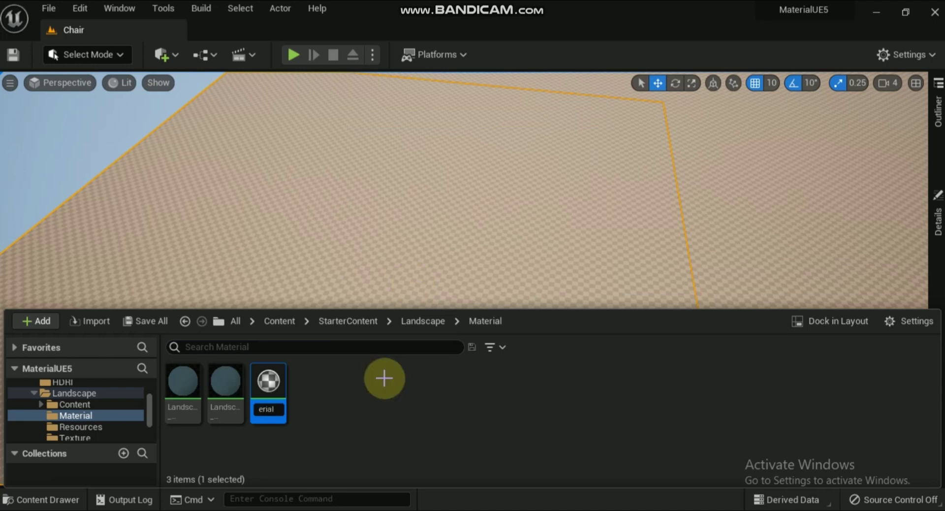
Name the new material AutoMaterial and create a material instance from it in the same folder.
key(Return)
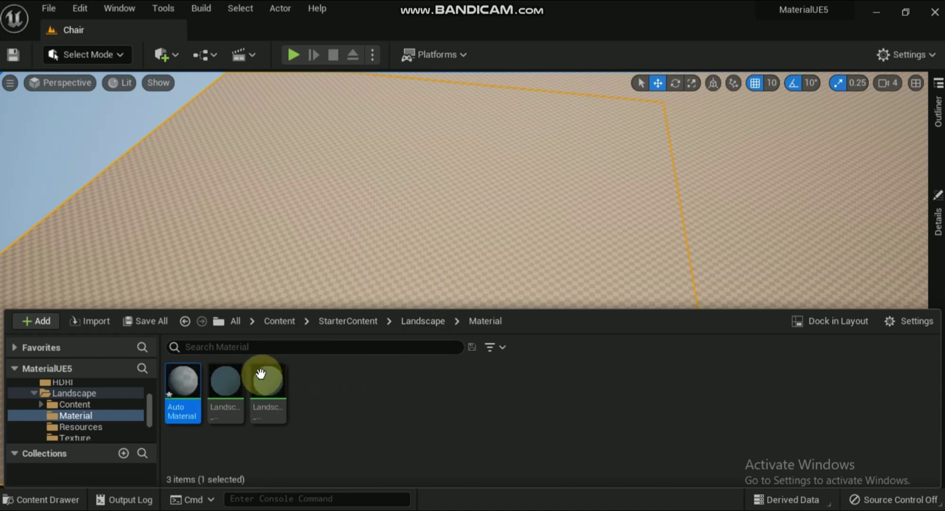
right_click(185, 384)
click(288, 73)
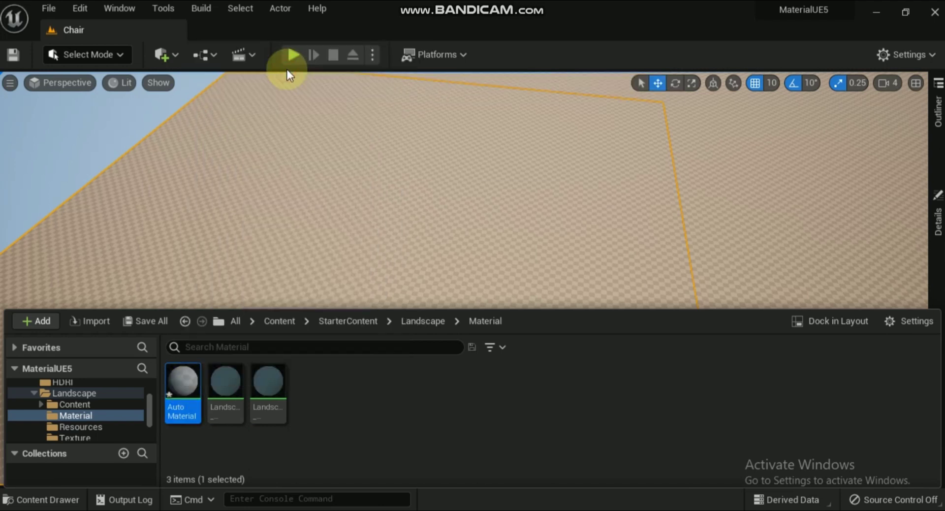
click(379, 397)
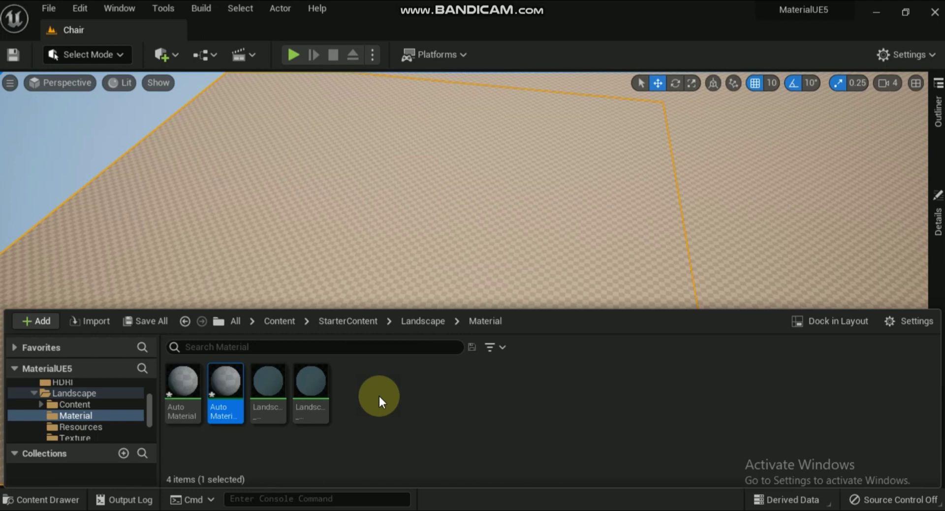
Create a material function named Grass in the Landscape Material folder.
right_click(365, 374)
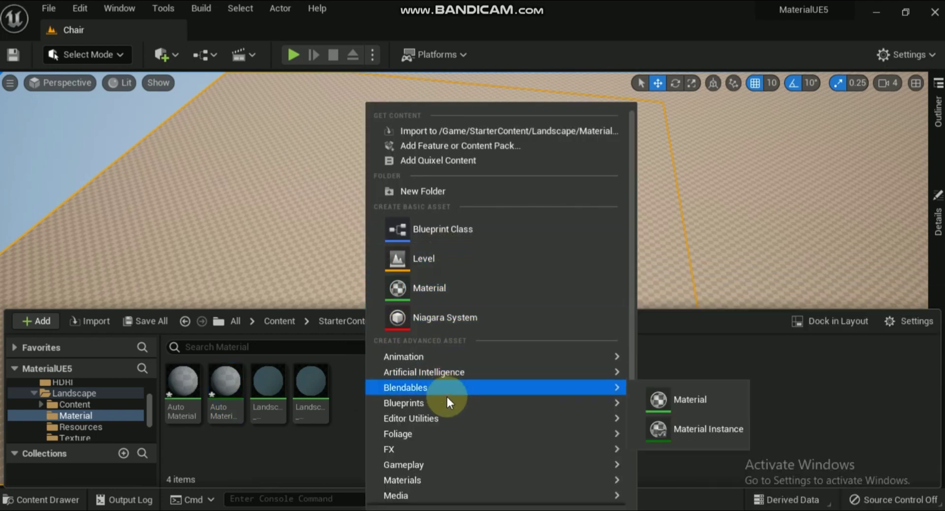
mouse_move(469, 479)
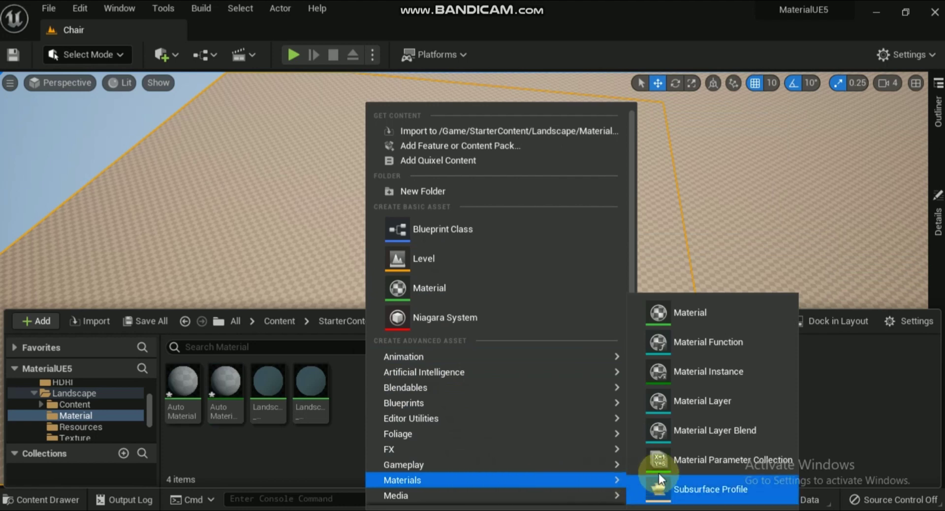
click(704, 338)
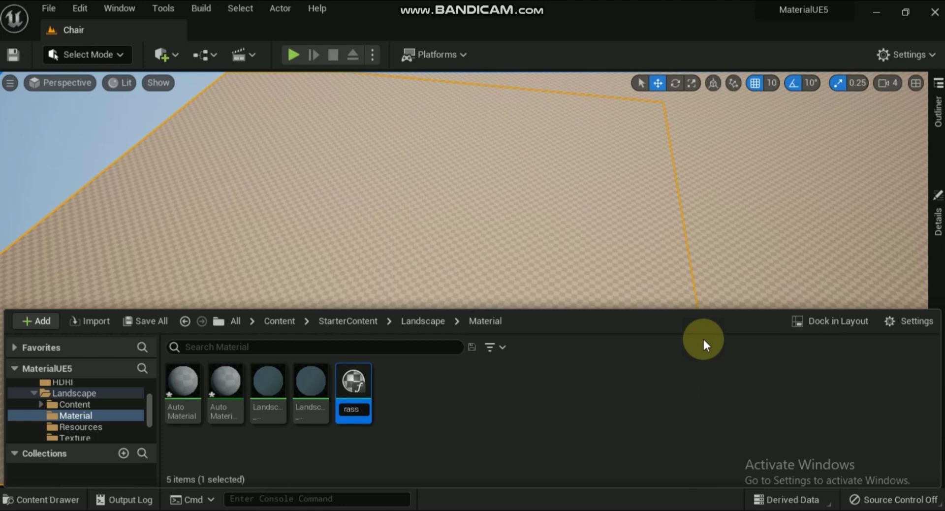
click(445, 406)
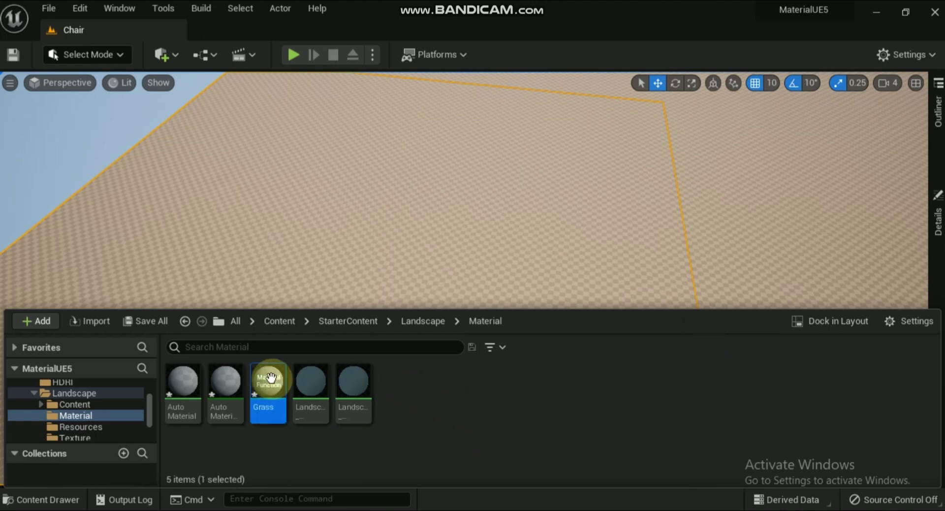
Duplicate the Grass material function and name the copy Rock.
right_click(269, 380)
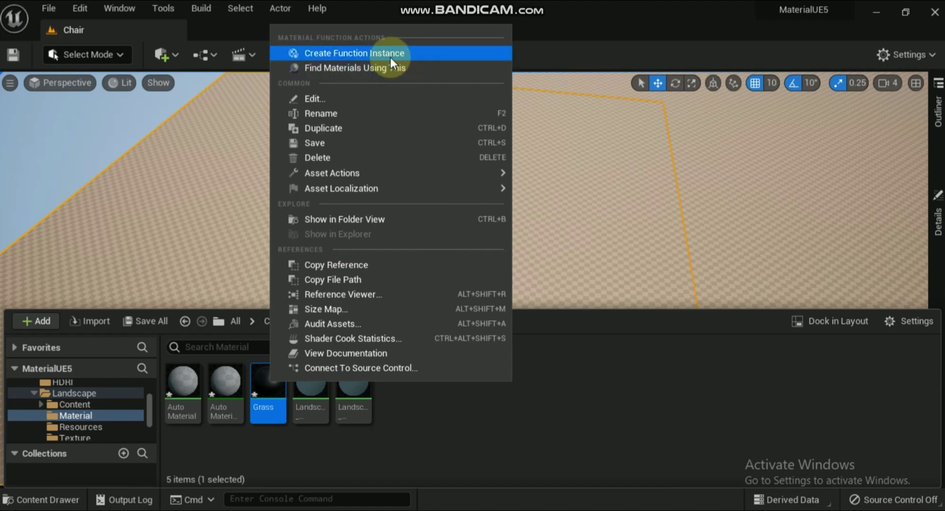
click(359, 128)
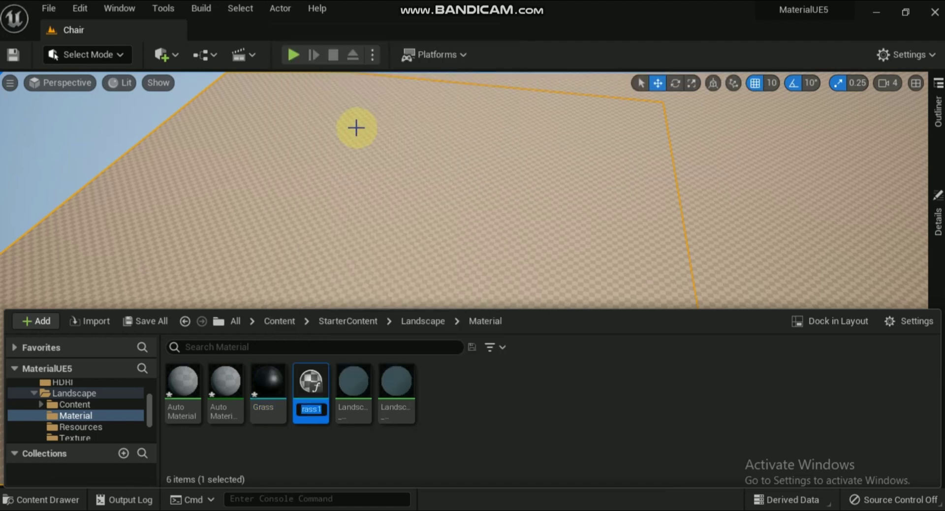
click(471, 423)
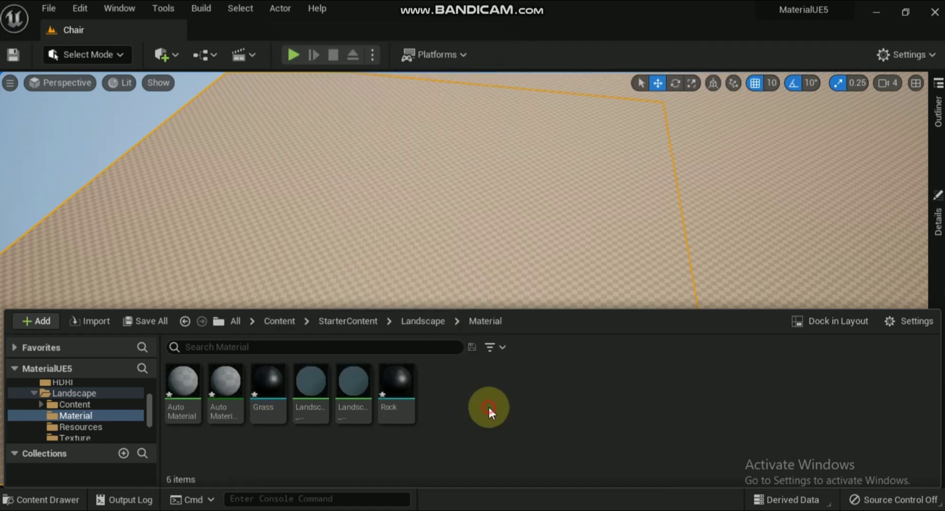
Open the Grass function docked beside the level editor, plus the Rock function and AutoMaterial, for editing.
double_click(262, 382)
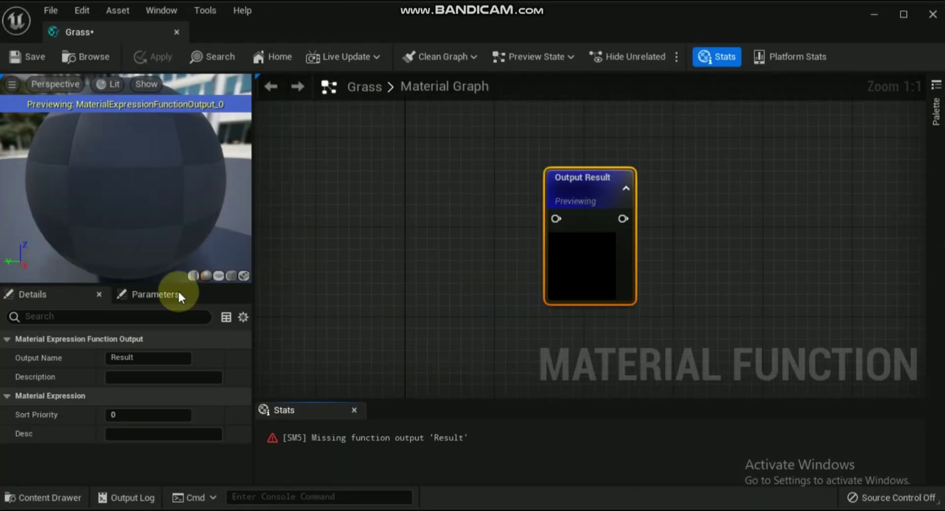
drag(109, 32, 270, 36)
click(74, 29)
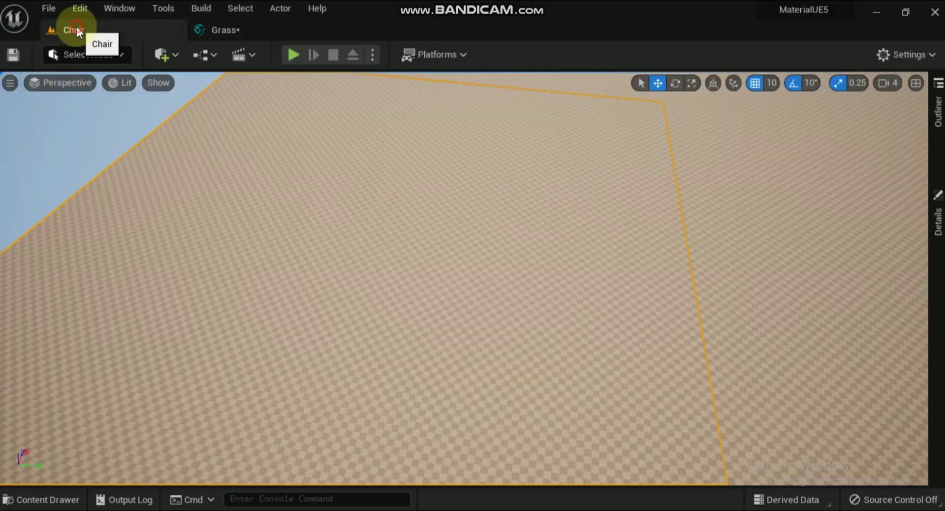
click(42, 502)
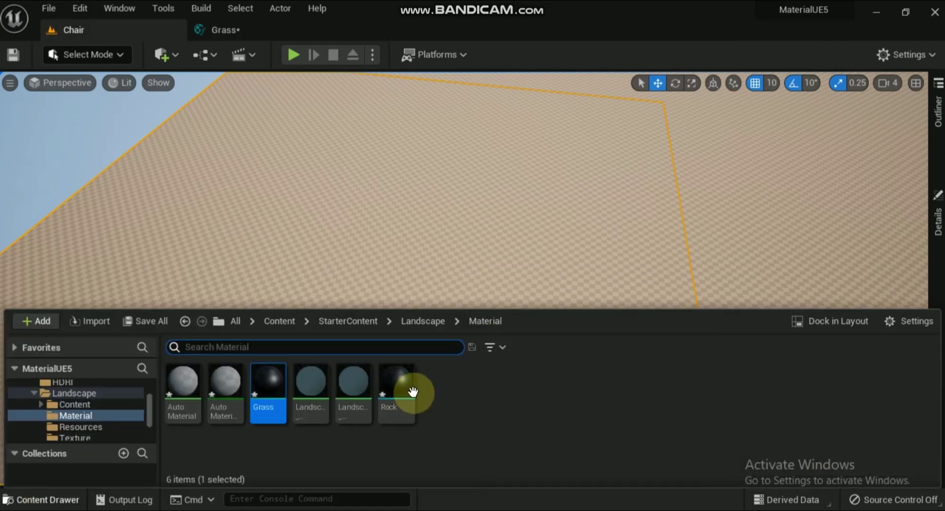
double_click(405, 385)
click(77, 31)
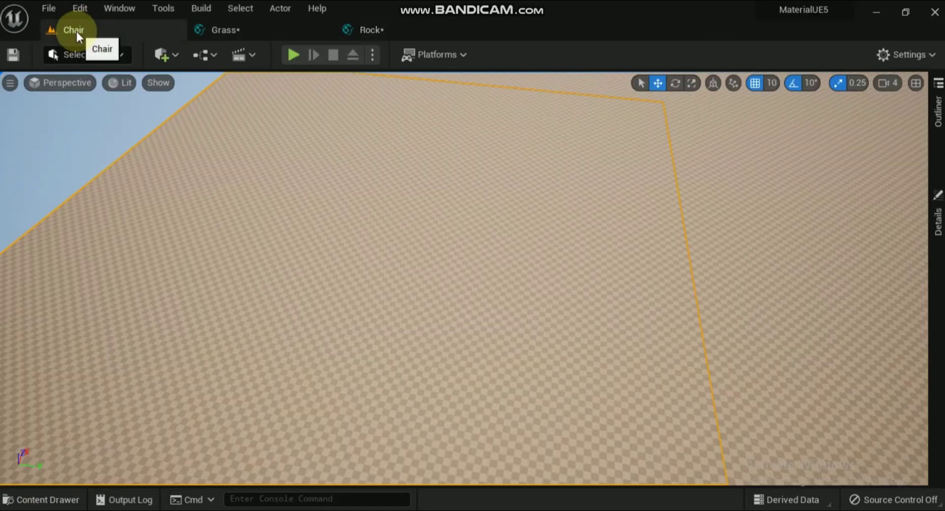
click(42, 499)
double_click(183, 383)
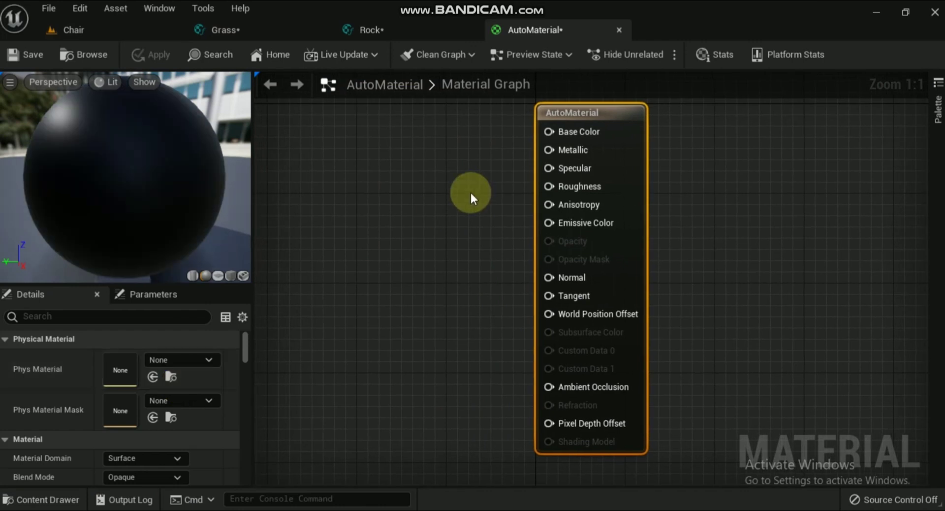
Open the M_Ground_Moss material from the StarterContent Materials folder.
click(98, 29)
click(54, 501)
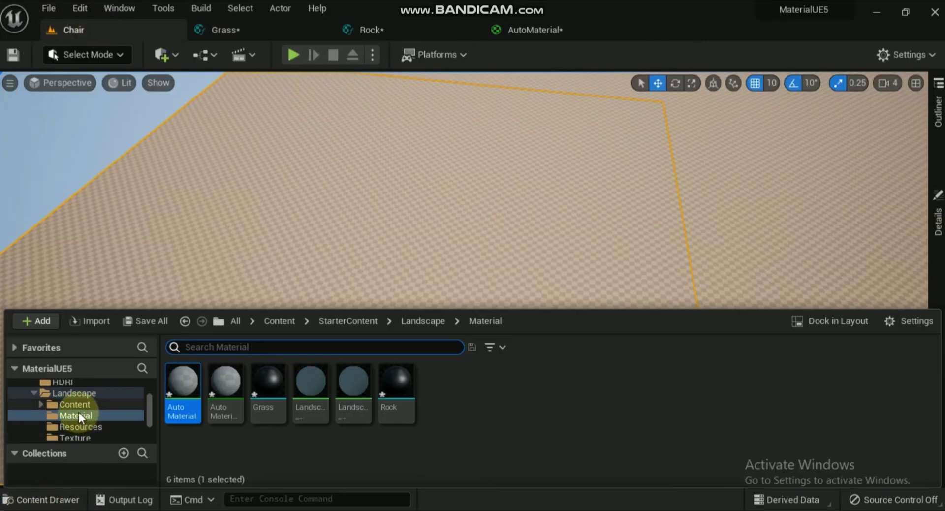
click(353, 321)
double_click(437, 385)
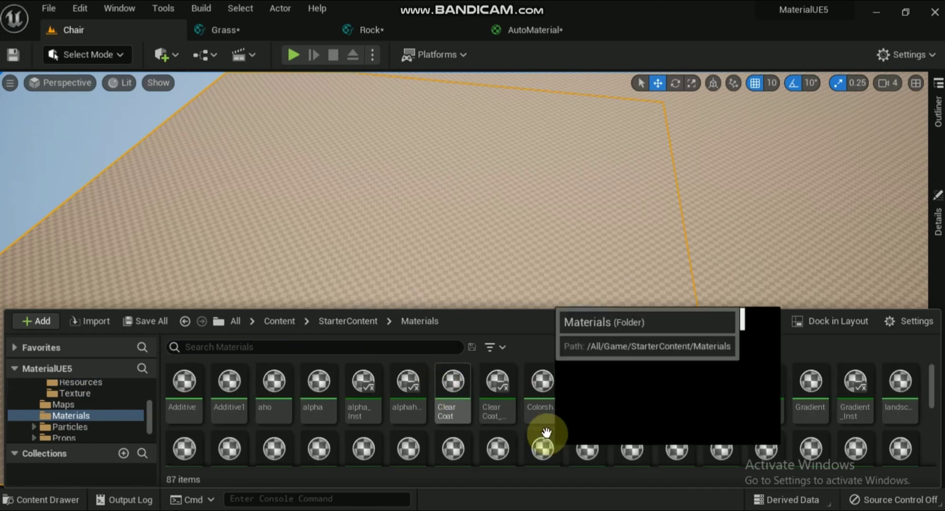
mouse_move(766, 392)
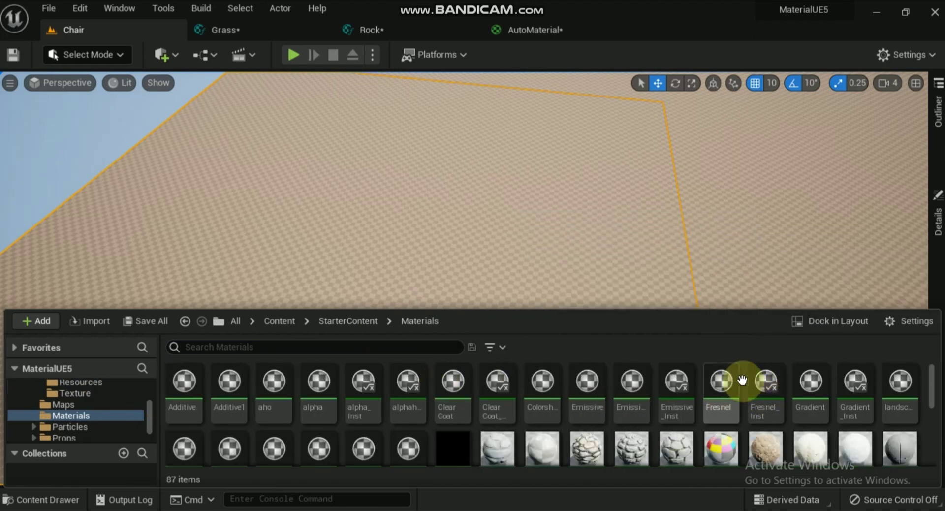
scroll(741, 380, down, 3)
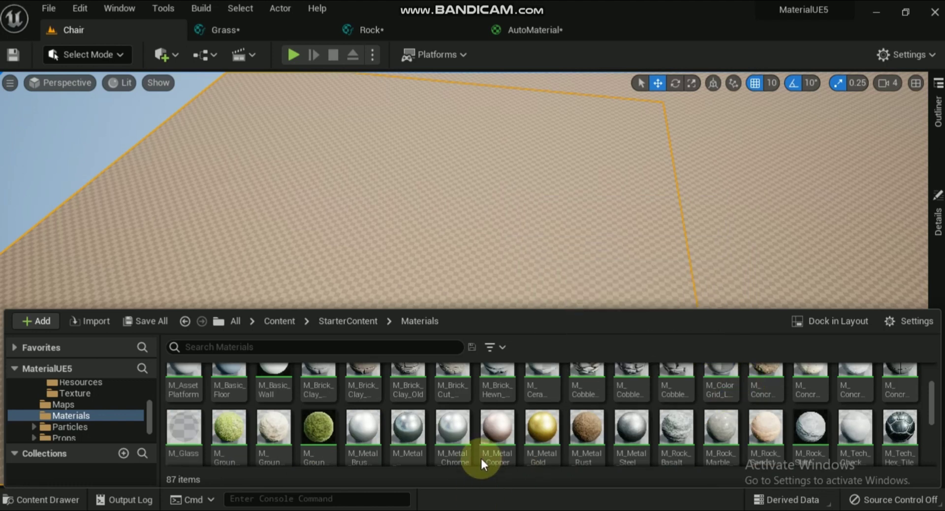
double_click(316, 430)
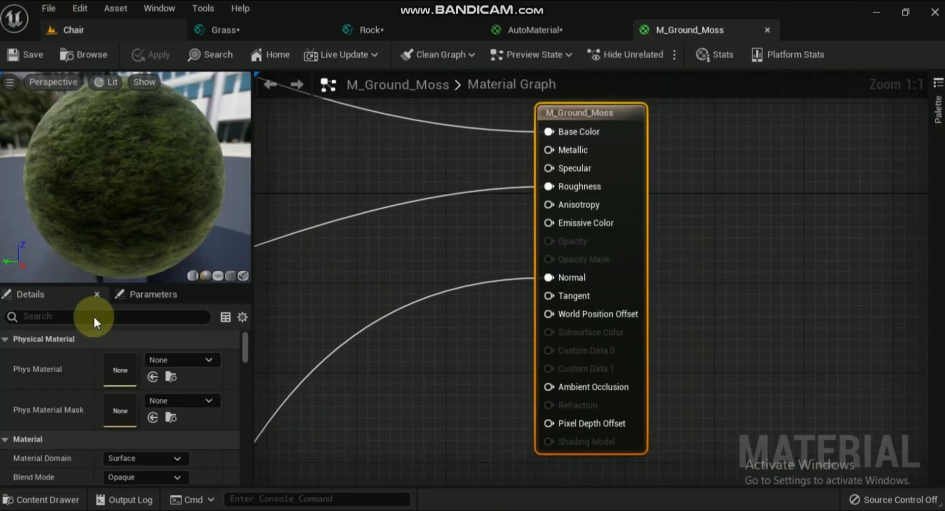
Open the M_Rock_Basalt material from the StarterContent Materials folder.
click(30, 499)
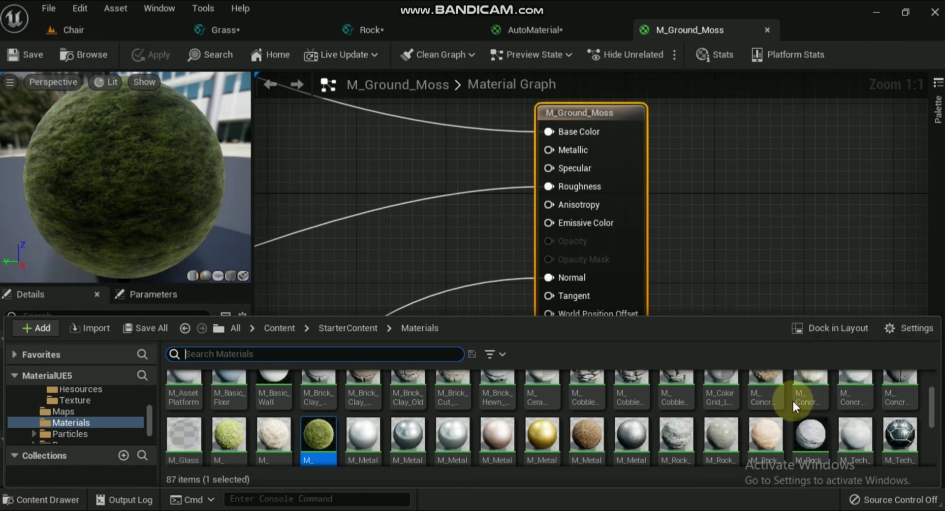
scroll(813, 435, down, 2)
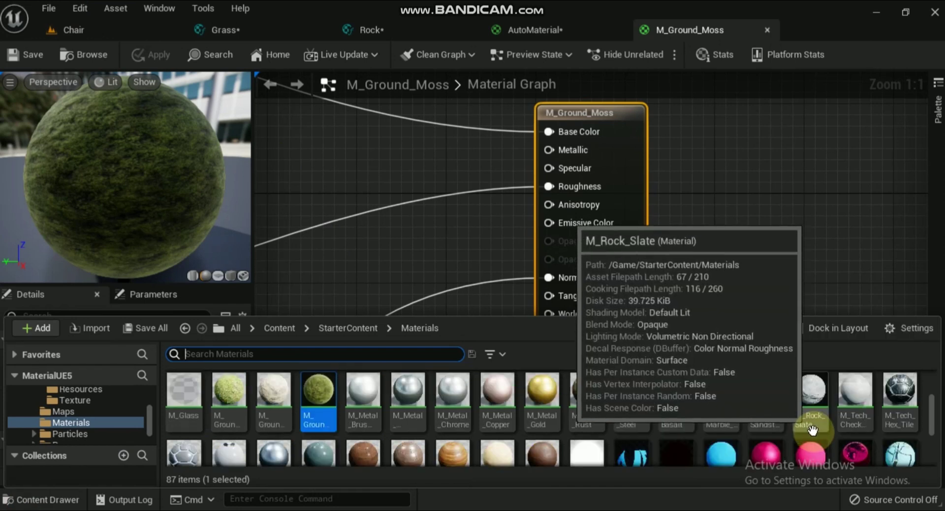
double_click(675, 392)
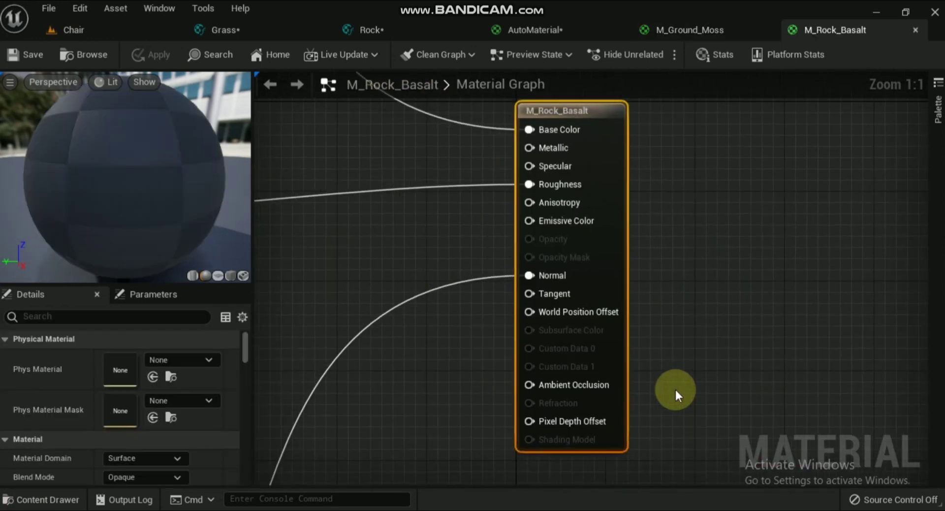
Select and copy all nodes of the M_Ground_Moss graph except the main material node.
click(67, 28)
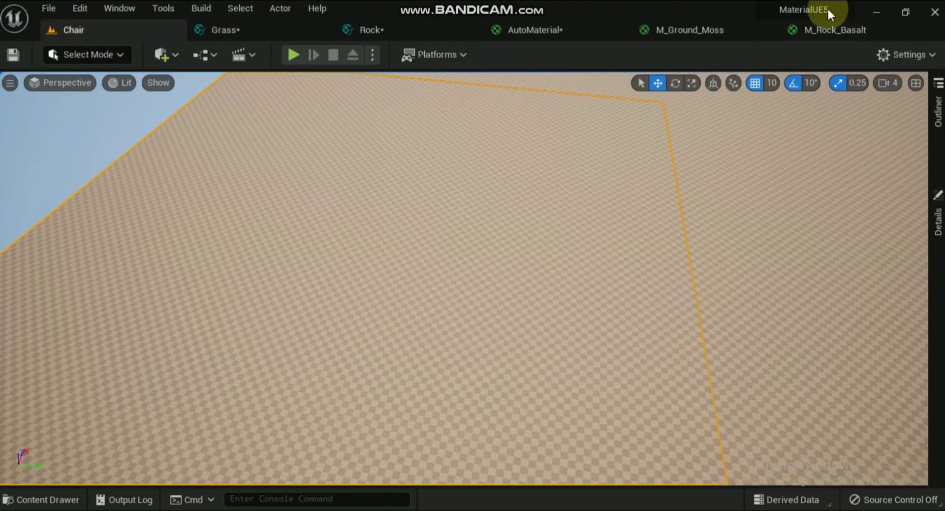
click(670, 31)
scroll(491, 202, down, 6)
right_drag(424, 232, 745, 233)
scroll(745, 233, down, 4)
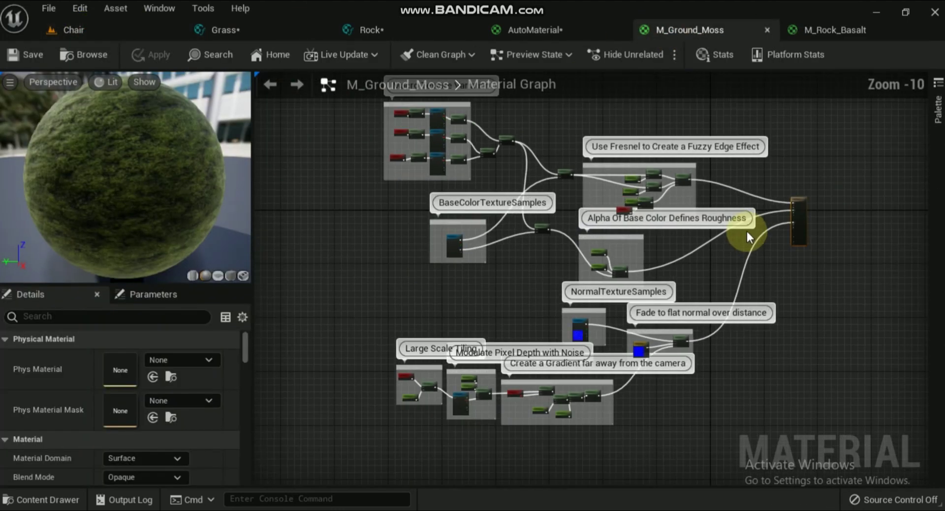
drag(367, 104, 746, 445)
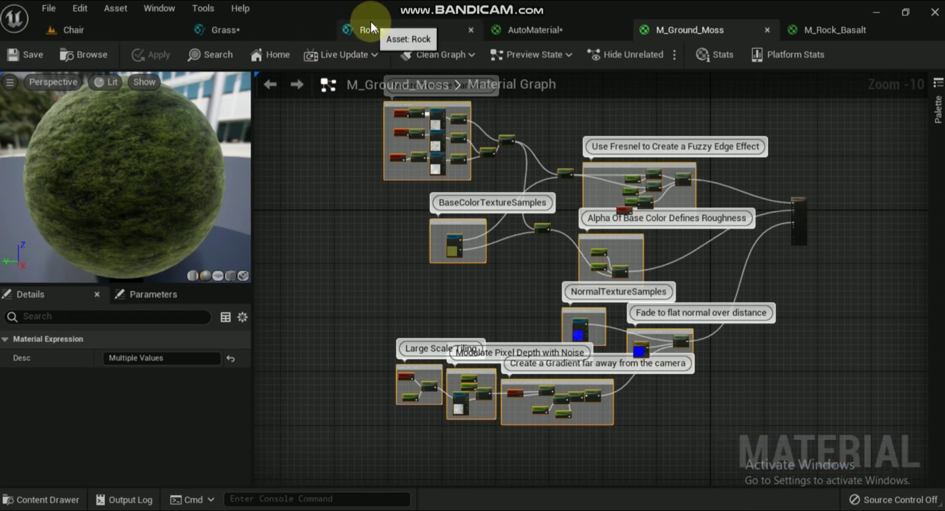
Paste the copied moss nodes into the Grass function graph and move the Output Result node clear of them.
click(228, 27)
scroll(347, 199, down, 9)
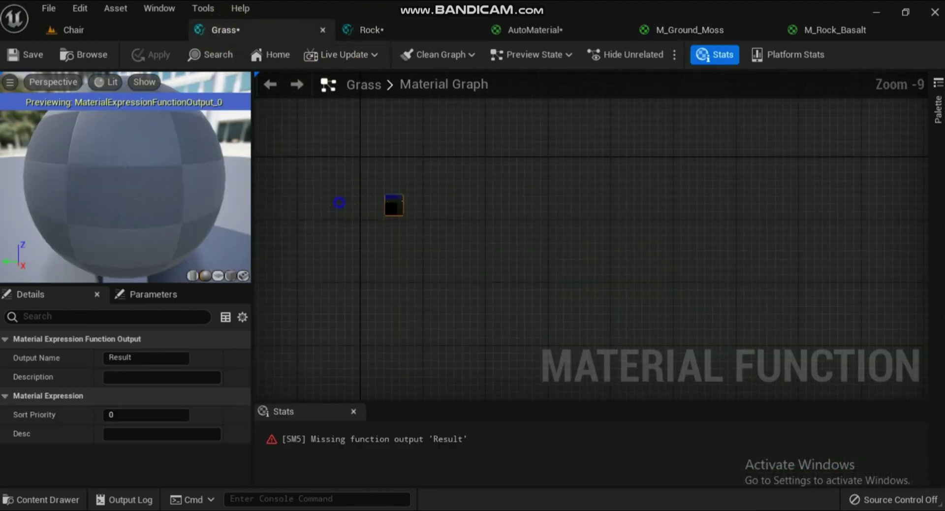
right_drag(347, 199, 586, 173)
key(ctrl+v)
right_drag(834, 192, 618, 248)
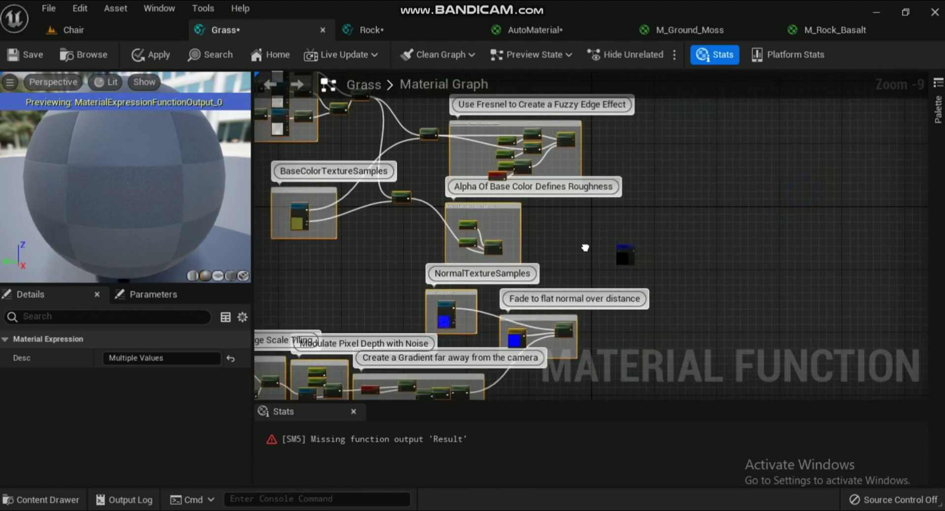
drag(624, 248, 770, 176)
Select and copy all nodes of the M_Rock_Basalt graph except the main material node.
click(817, 30)
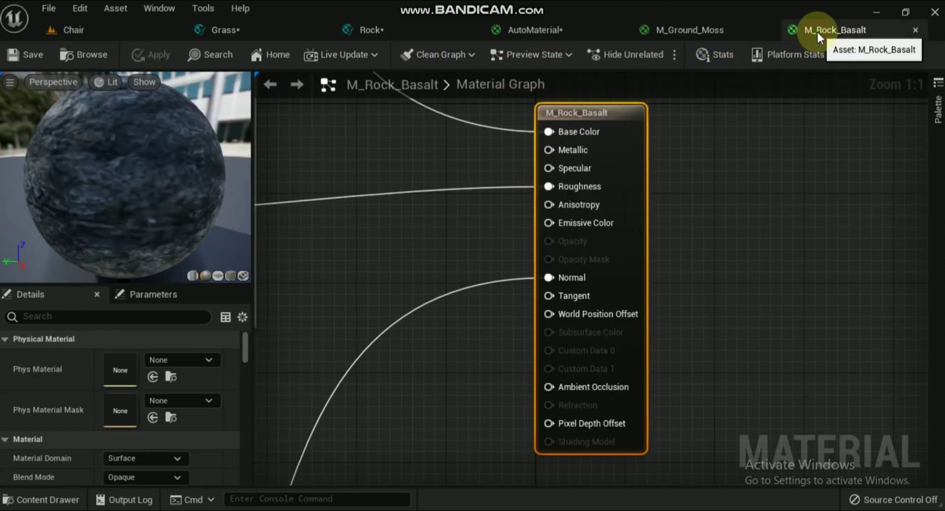
scroll(513, 294, down, 8)
right_drag(577, 296, 808, 287)
scroll(808, 288, down, 1)
drag(475, 126, 743, 393)
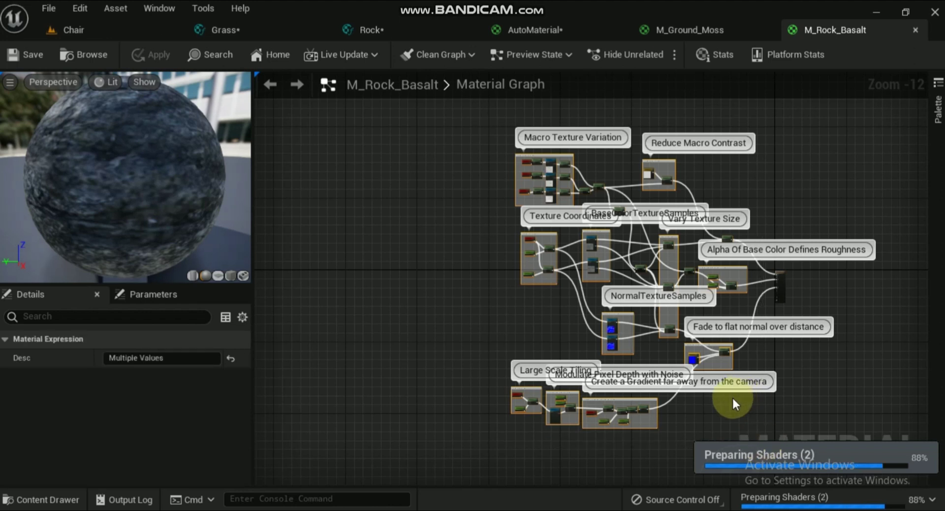
Paste the copied basalt nodes into the Rock function graph and move the Output Result node clear of them.
click(364, 30)
scroll(344, 173, down, 5)
right_drag(343, 173, 727, 210)
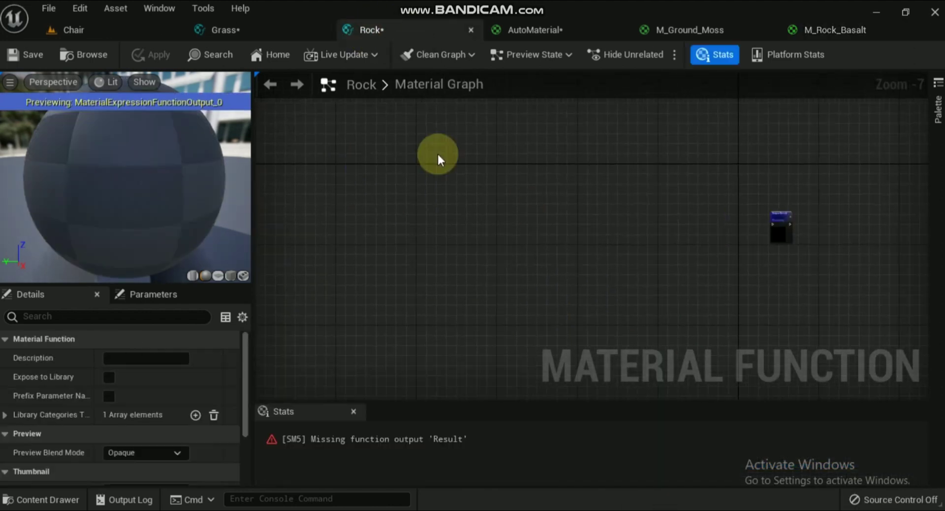
key(ctrl+v)
scroll(732, 213, down, 4)
drag(757, 214, 910, 175)
right_drag(859, 206, 663, 271)
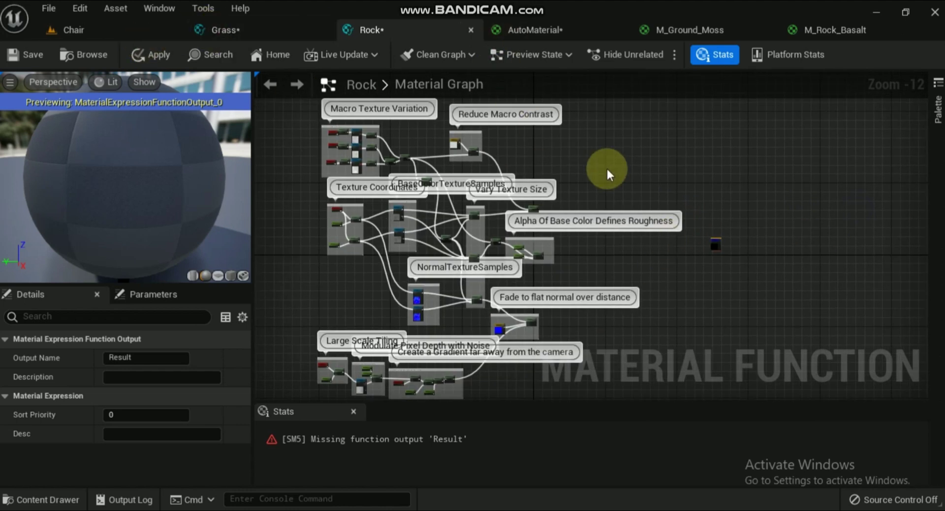
Close the Stats readout and add a MakeMaterialAttributes node to the Rock graph between the pasted nodes and the Output Result node.
click(353, 411)
click(688, 244)
scroll(669, 267, up, 3)
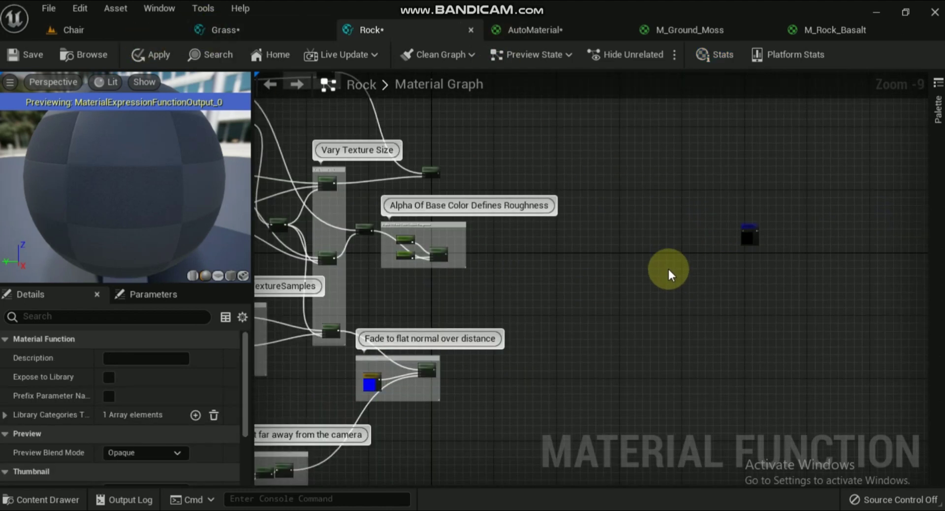
right_click(623, 206)
text(make)
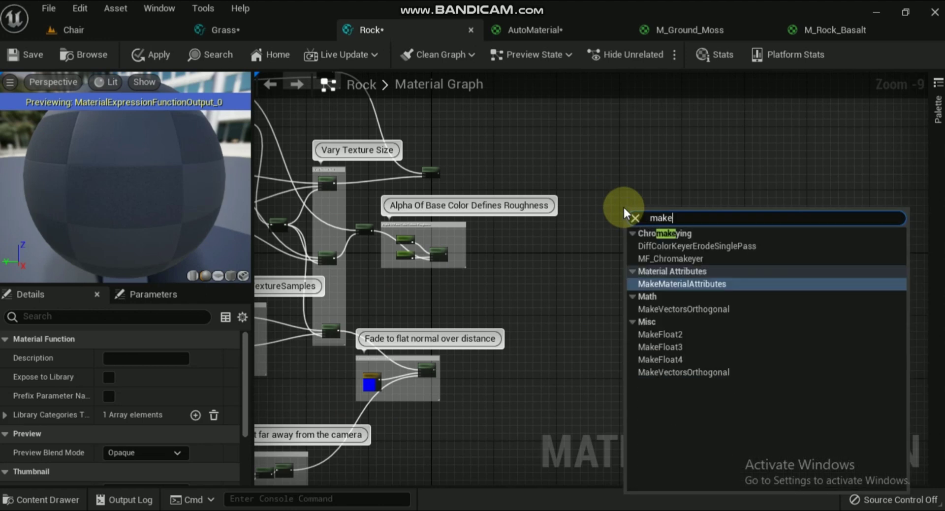
click(650, 280)
scroll(659, 246, up, 6)
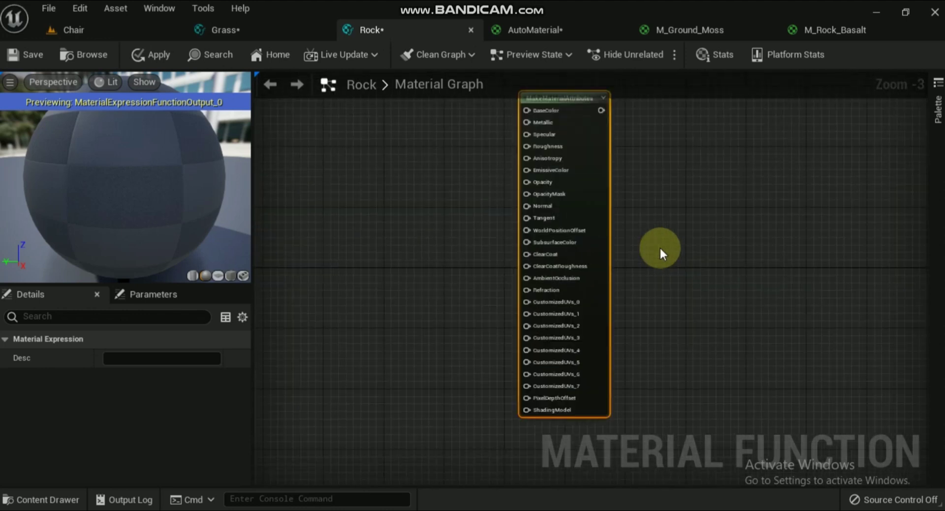
scroll(658, 246, up, 1)
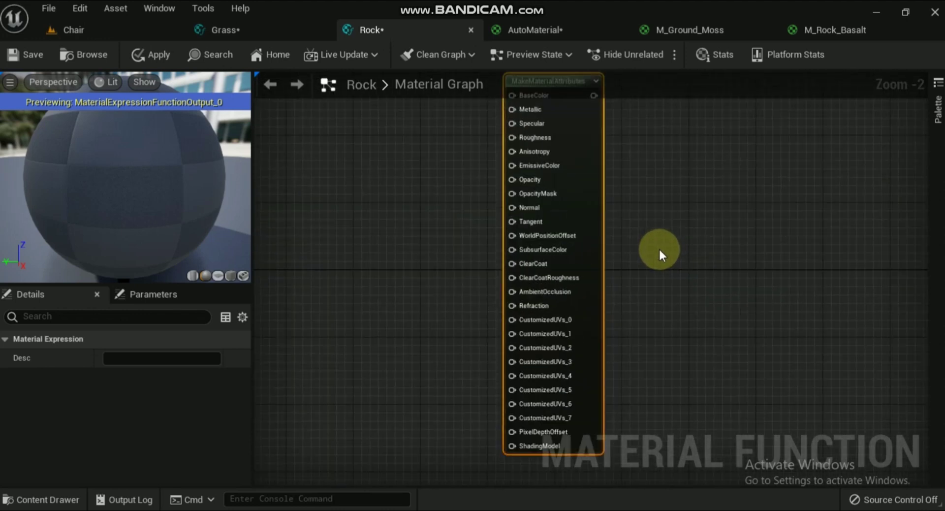
Connect the Rock graph's base color, roughness Lerp and flat-normal Lerp outputs to BaseColor, Roughness and Tangent of MakeMaterialAttributes.
scroll(658, 250, down, 2)
scroll(659, 251, down, 1)
right_drag(513, 270, 605, 283)
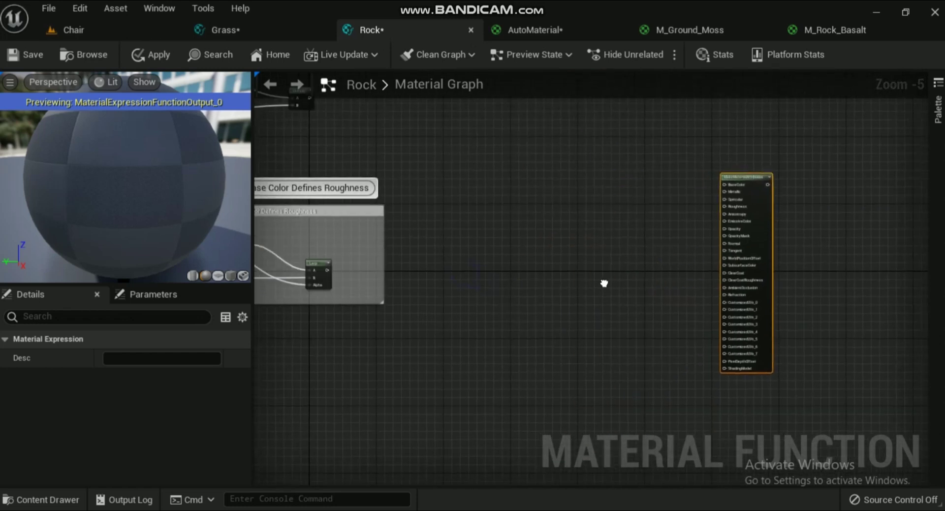
right_drag(479, 210, 499, 245)
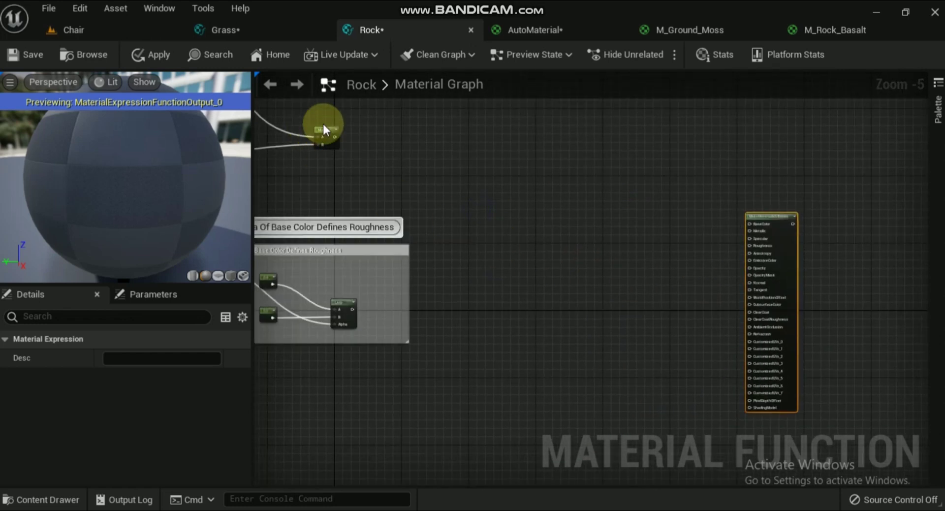
drag(335, 136, 748, 224)
drag(353, 310, 750, 246)
right_drag(574, 360, 599, 228)
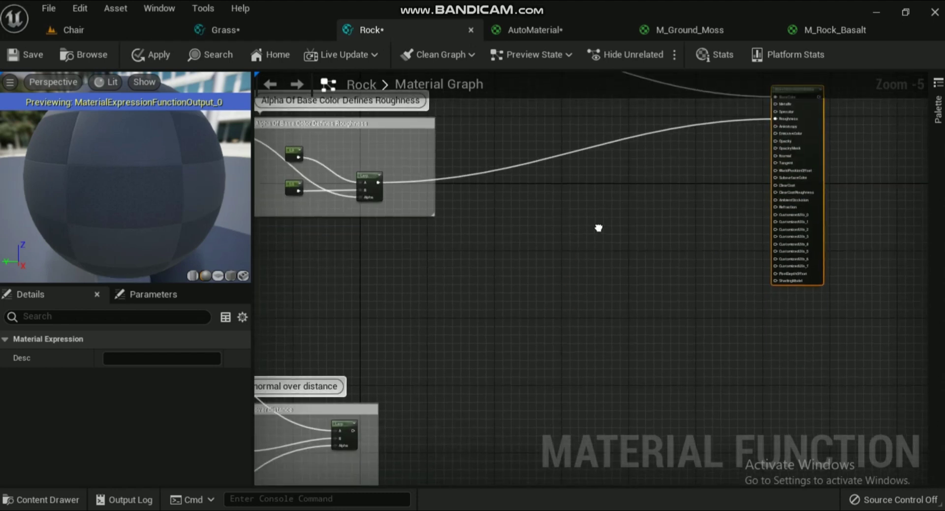
drag(352, 431, 779, 163)
Connect the MakeMaterialAttributes output to the Output Result node in the Rock graph.
right_drag(689, 244, 523, 318)
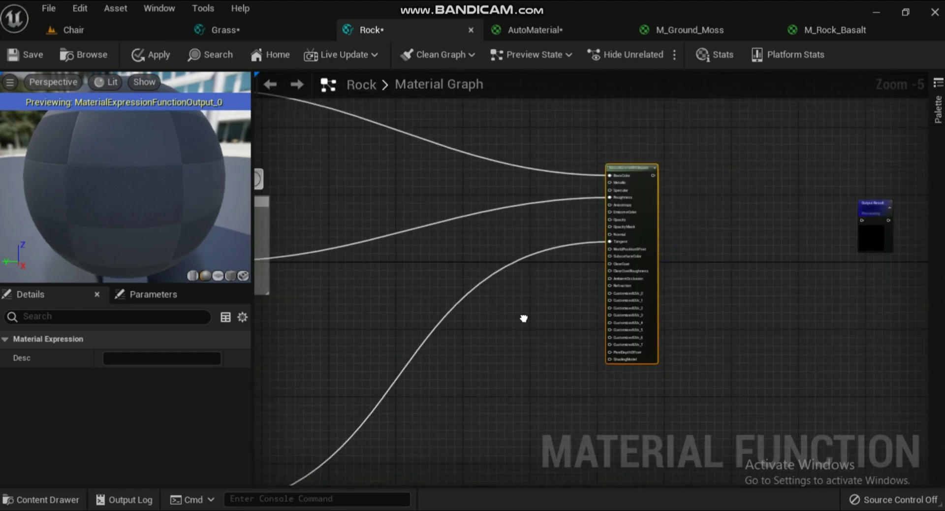
drag(653, 175, 863, 221)
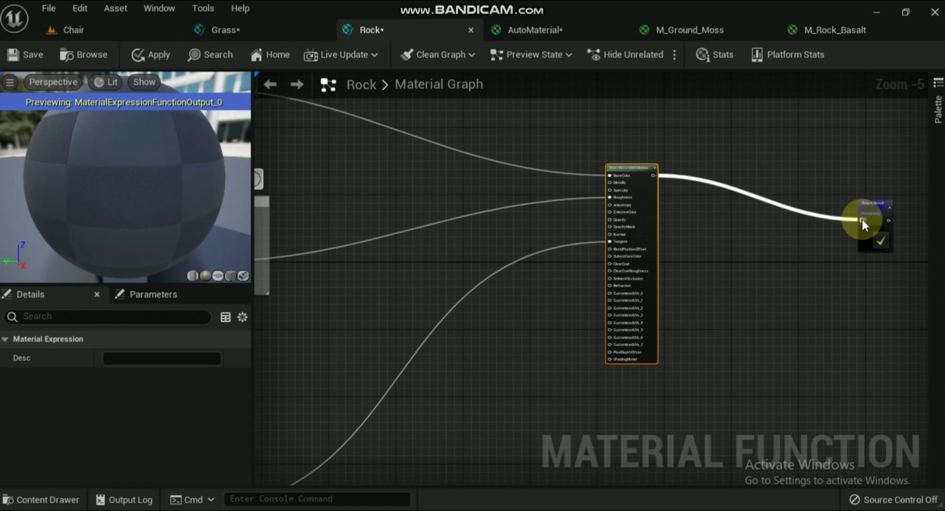
drag(862, 220, 861, 220)
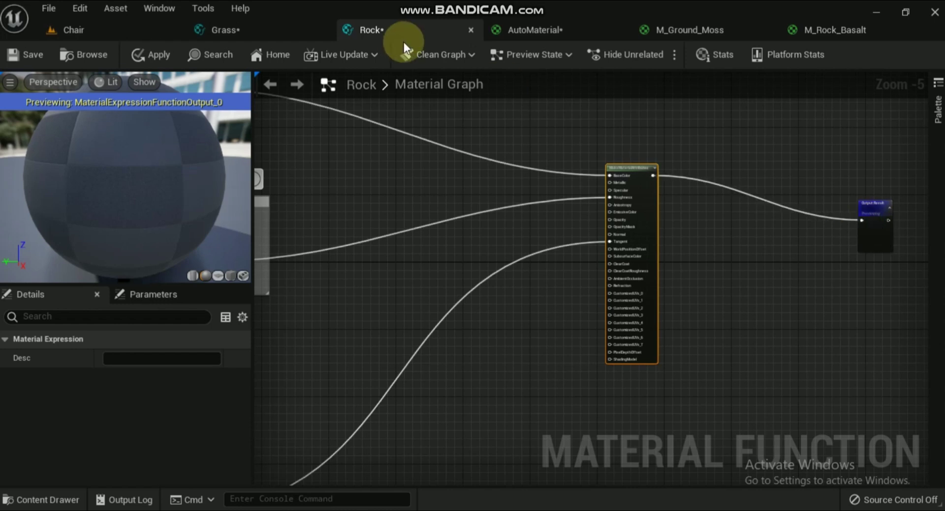
Add a MakeMaterialAttributes node to the Grass function graph, next to the Output Result node.
click(257, 28)
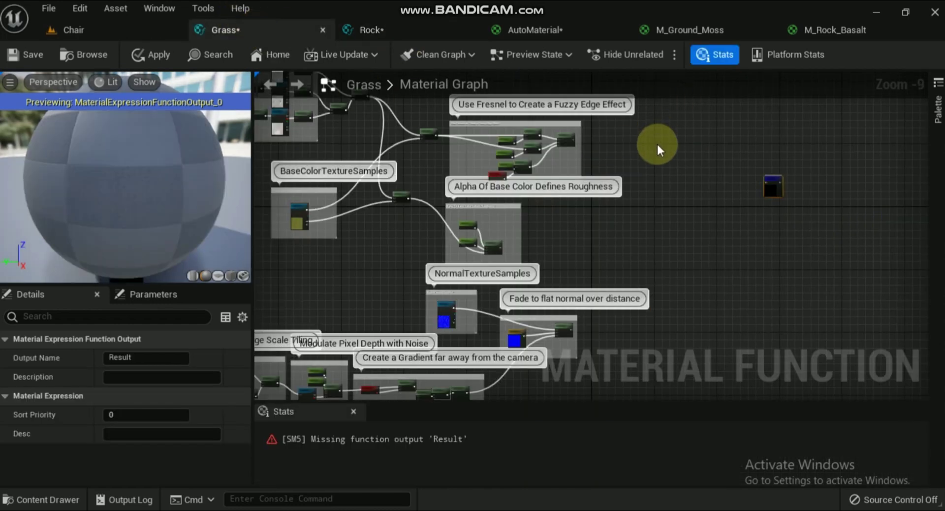
click(382, 35)
click(241, 27)
right_click(688, 176)
text(make)
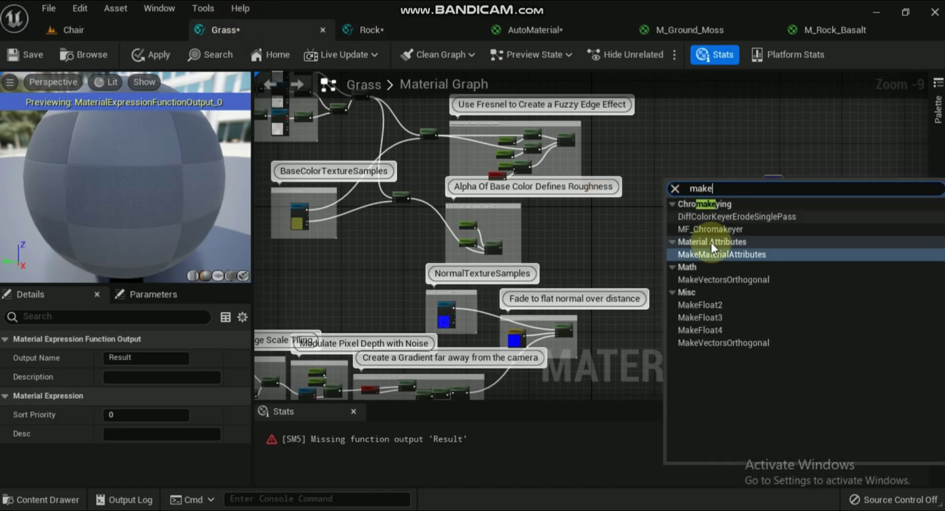
click(714, 253)
scroll(726, 193, up, 4)
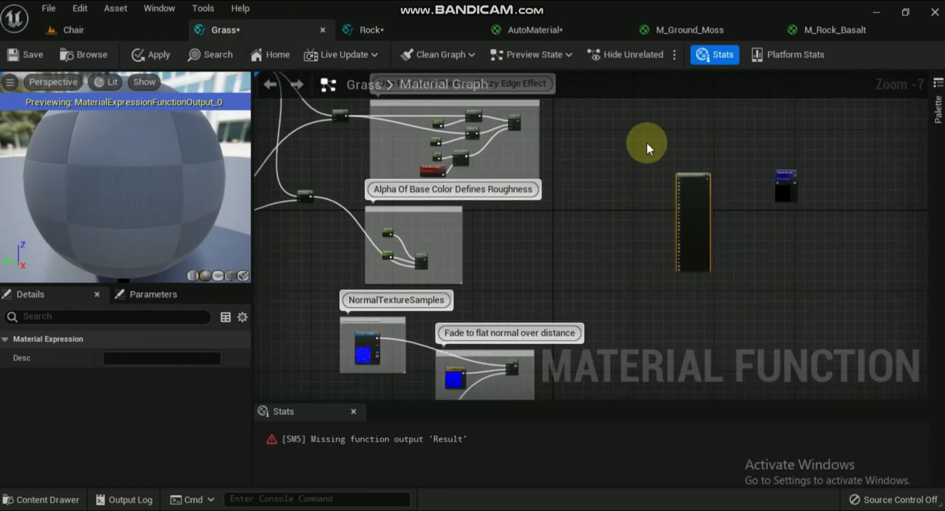
Connect the Grass graph's fuzzy-edge, roughness and flat-normal outputs to BaseColor, Roughness and Normal of MakeMaterialAttributes.
drag(438, 112, 699, 203)
right_drag(485, 296, 543, 256)
drag(337, 299, 755, 187)
right_drag(674, 254, 568, 164)
drag(383, 383, 650, 125)
Connect the MakeMaterialAttributes output to the Output Result node in the Grass graph.
click(590, 251)
right_drag(574, 267, 539, 385)
drag(658, 184, 779, 189)
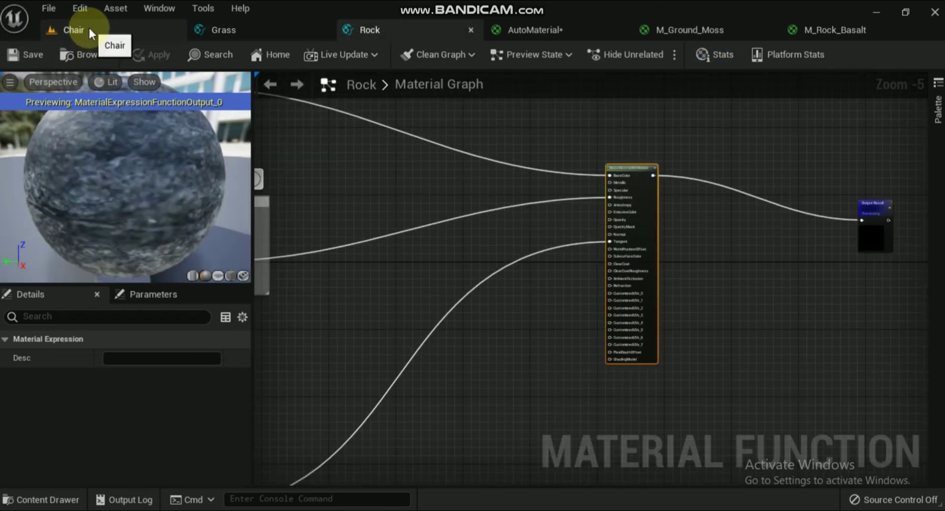
Browse to the StarterContent/Landscape/Material folder and open the AutoMaterial asset.
click(90, 29)
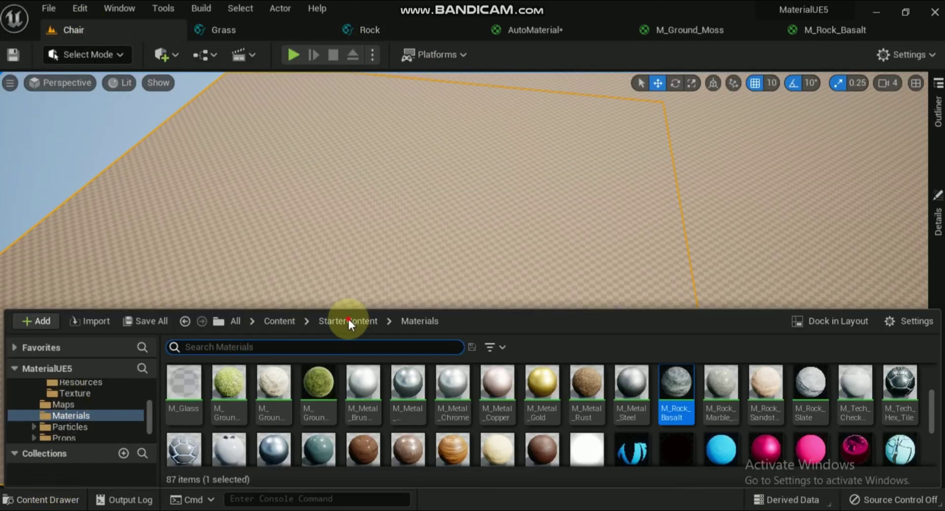
click(347, 320)
double_click(351, 386)
double_click(224, 380)
click(183, 380)
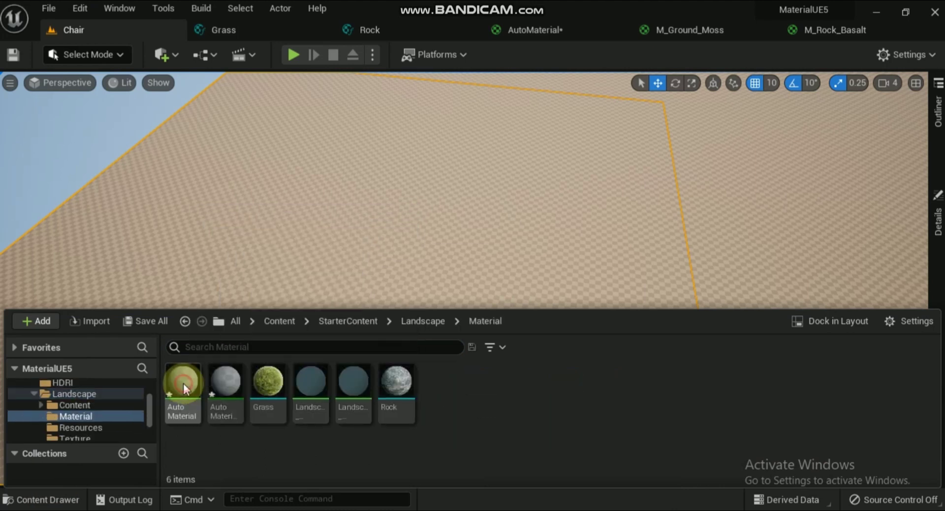
double_click(182, 382)
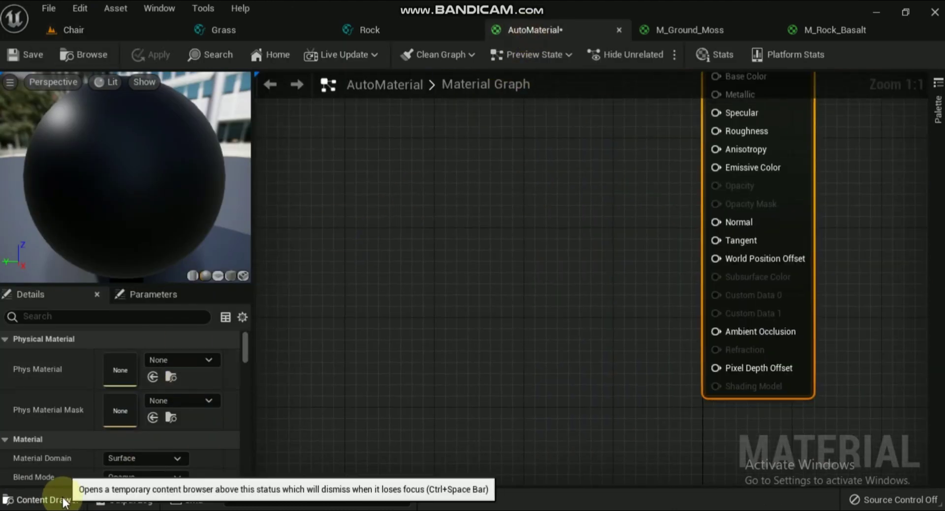
Place the Grass and Rock functions in the AutoMaterial graph and move both well away from the main material node.
click(41, 500)
drag(264, 392, 344, 197)
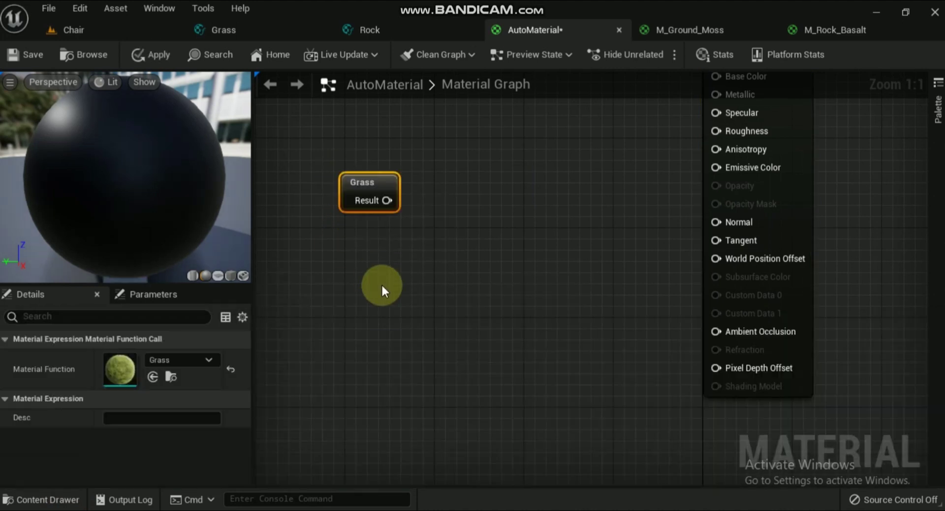
click(12, 500)
drag(396, 389, 341, 247)
shift+click(461, 257)
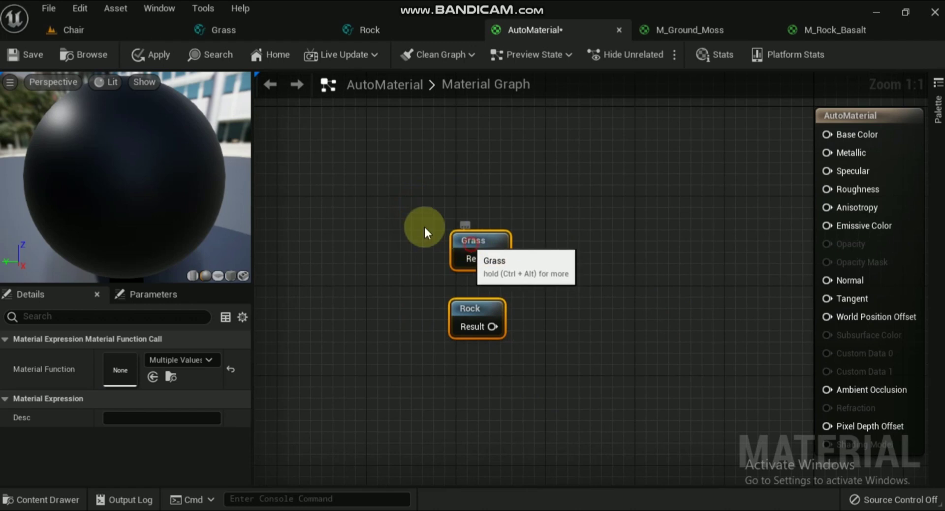
drag(453, 240, 311, 148)
Add a BreakMaterialAttributes node beside the Grass and Rock function nodes.
right_click(383, 147)
text(break)
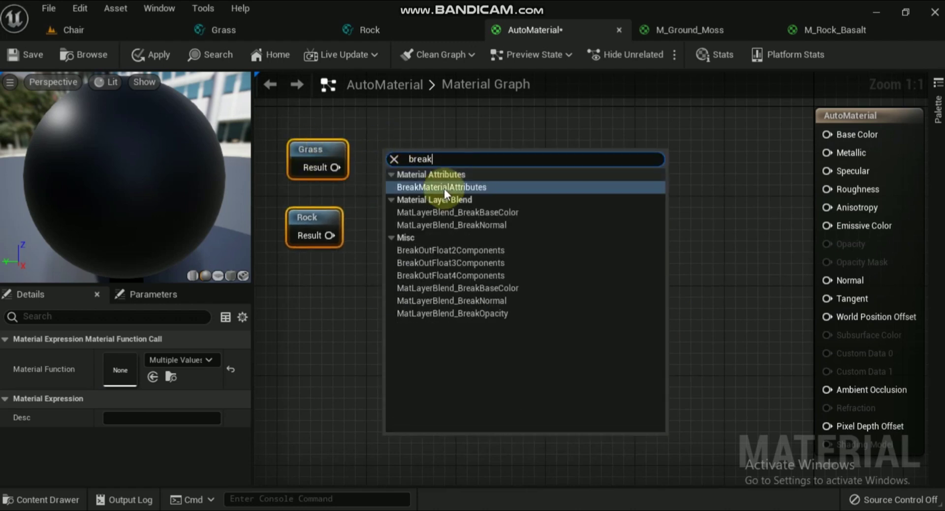
click(444, 188)
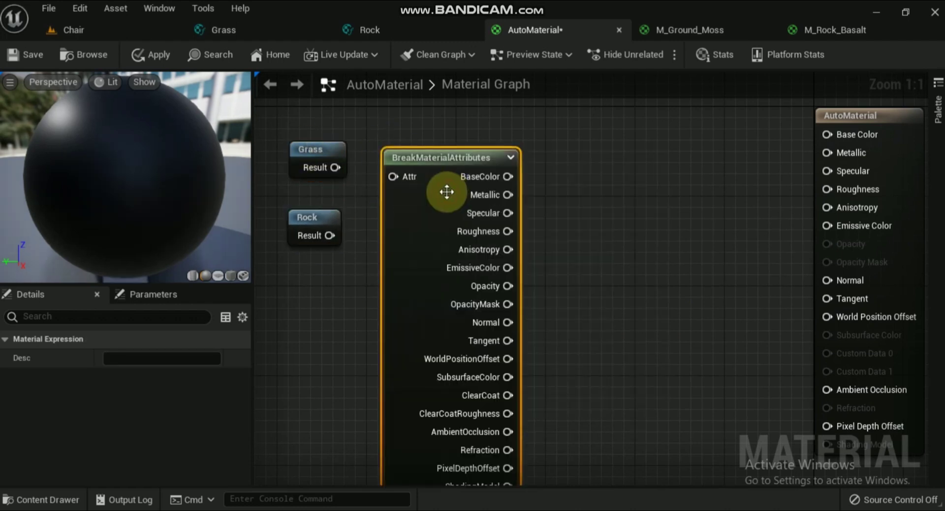
scroll(316, 217, down, 4)
Spread the Rock and AutoMaterial nodes apart and connect the Grass Result to the BreakMaterialAttributes input.
drag(311, 218, 312, 430)
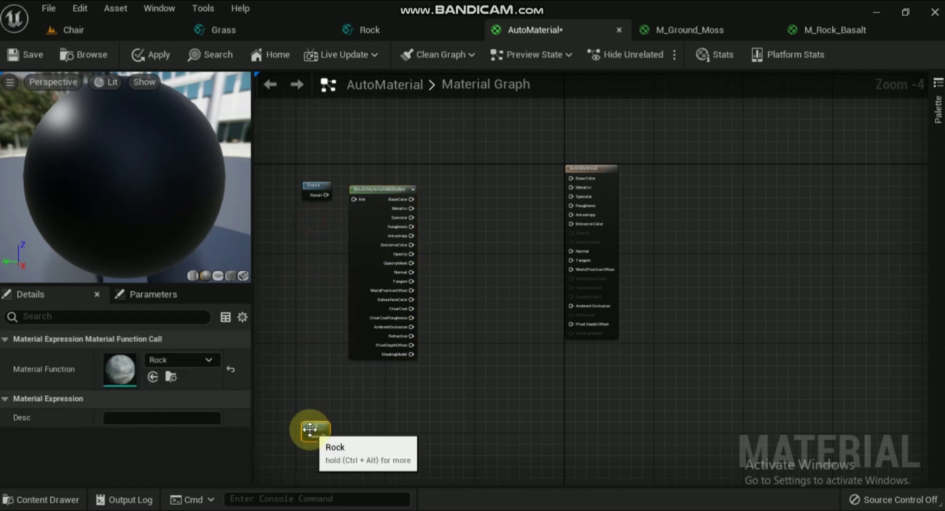
drag(598, 169, 765, 179)
drag(326, 195, 398, 129)
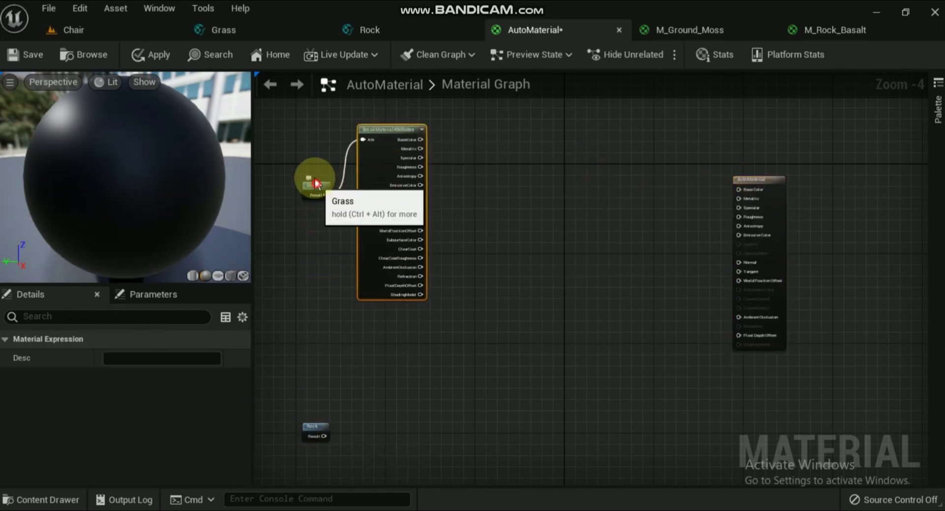
drag(317, 185, 306, 146)
Duplicate the BreakMaterialAttributes node, place the copy beside Rock, and connect the Rock Result to its input.
click(390, 131)
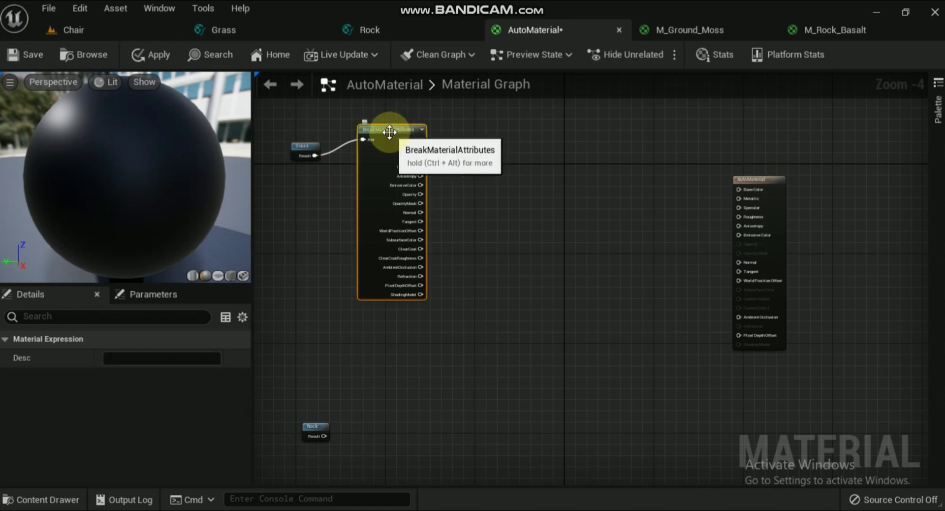
key(ctrl+c)
key(ctrl+v)
drag(443, 348, 412, 403)
right_drag(413, 404, 422, 311)
drag(335, 343, 310, 309)
Add a Lerp node between the BreakMaterialAttributes nodes and the AutoMaterial node.
right_drag(533, 220, 429, 299)
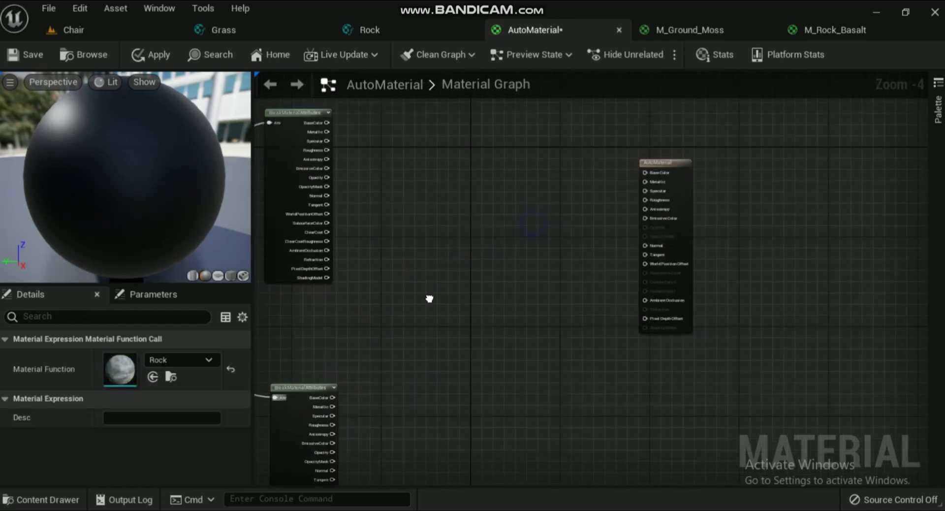
right_click(433, 256)
text(ler)
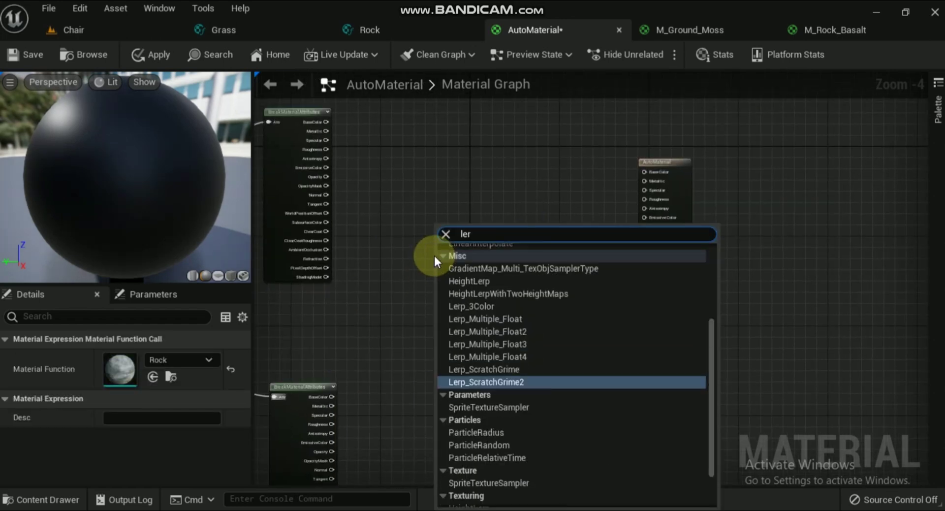
text(p)
click(485, 301)
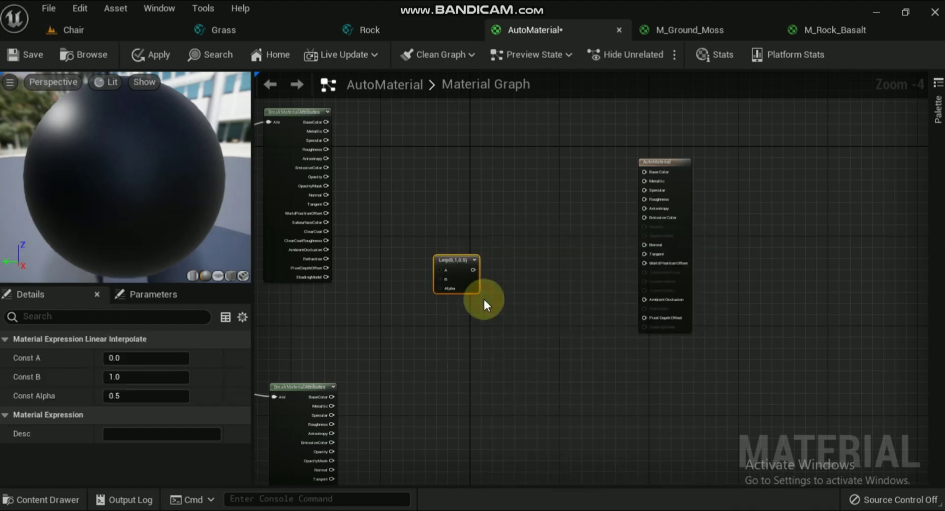
drag(455, 267, 457, 176)
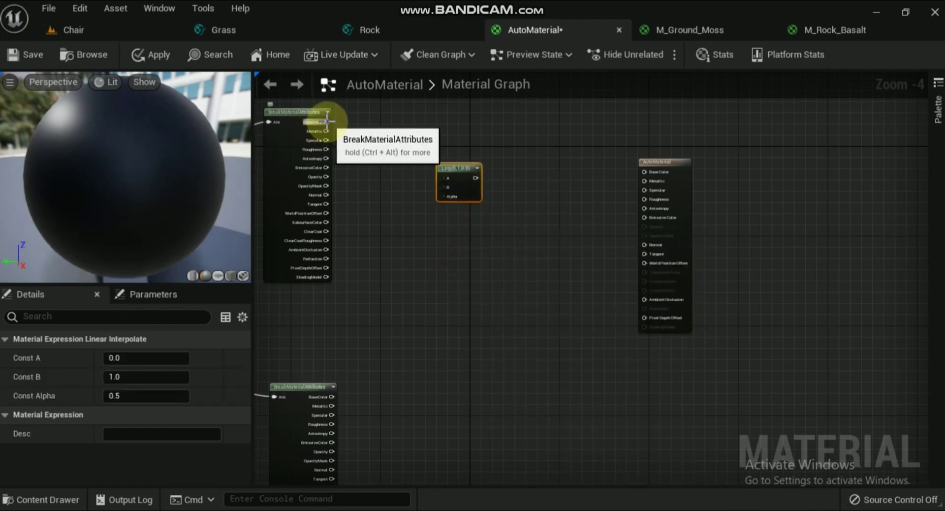
Wire Rock BaseColor to Lerp A and Grass BaseColor to Lerp B, and feed the Lerp into AutoMaterial's Base Color.
drag(327, 121, 436, 190)
drag(331, 397, 442, 177)
drag(294, 388, 294, 345)
right_drag(382, 342, 556, 329)
drag(362, 363, 359, 335)
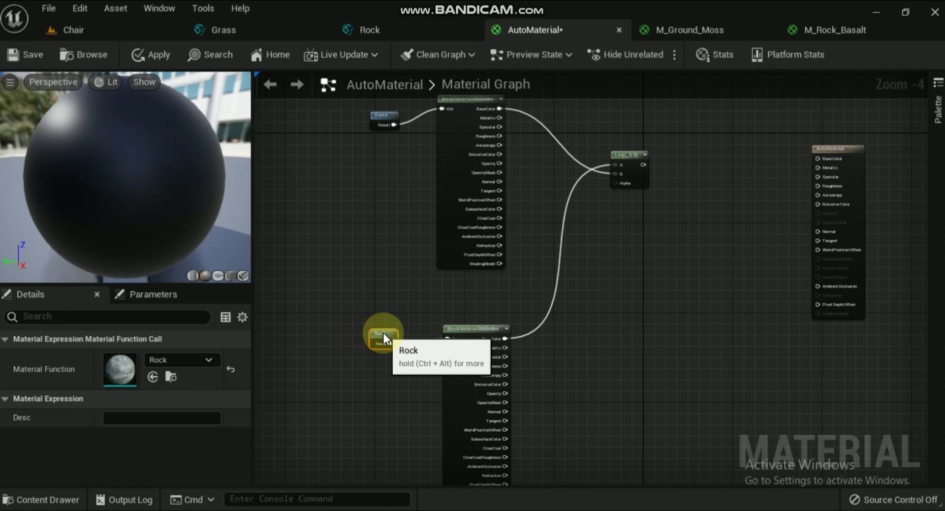
right_drag(383, 333, 419, 310)
drag(450, 166, 622, 158)
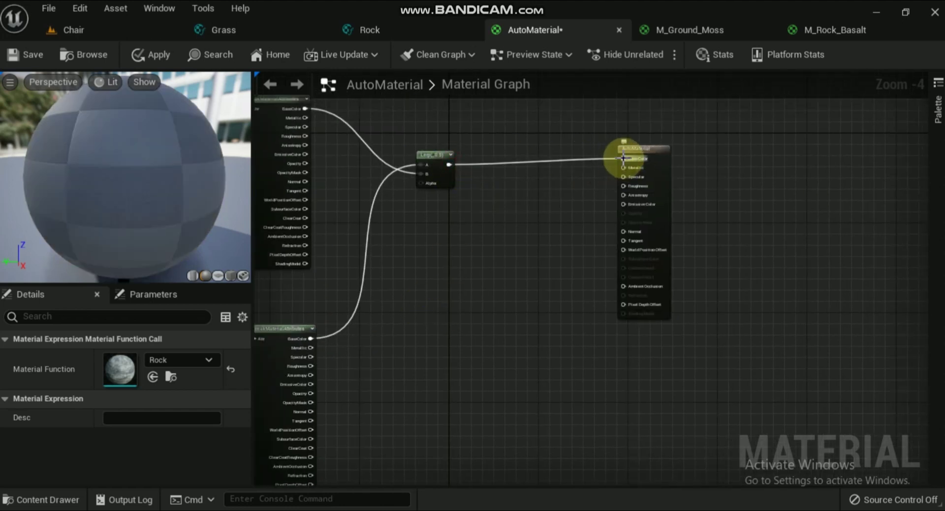
Add a WorldAlignedBlend node driving the Lerp's Alpha and place it below the Lerp.
drag(419, 183, 412, 235)
text(world)
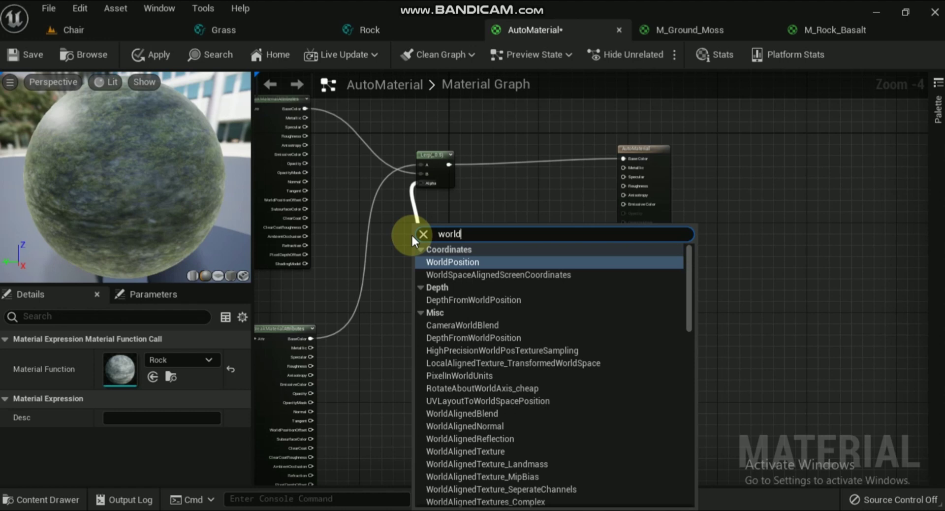
click(474, 414)
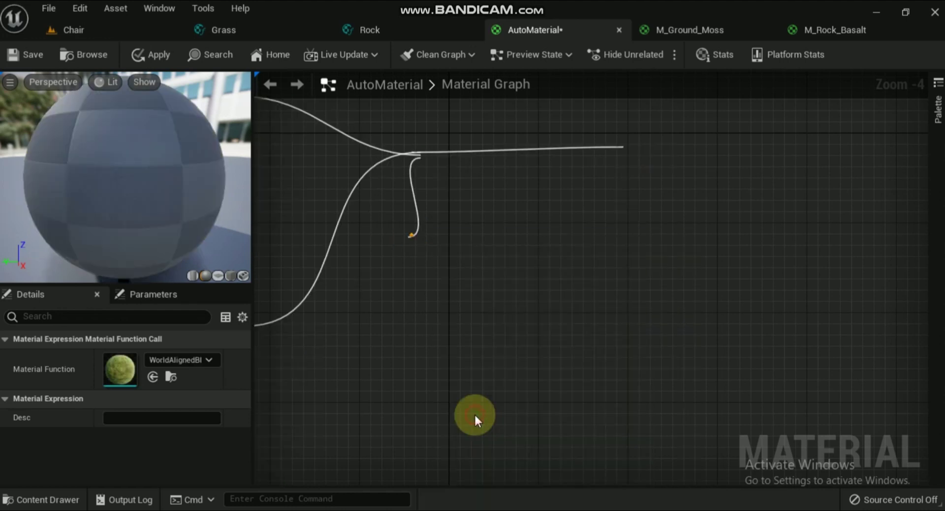
drag(455, 243, 433, 252)
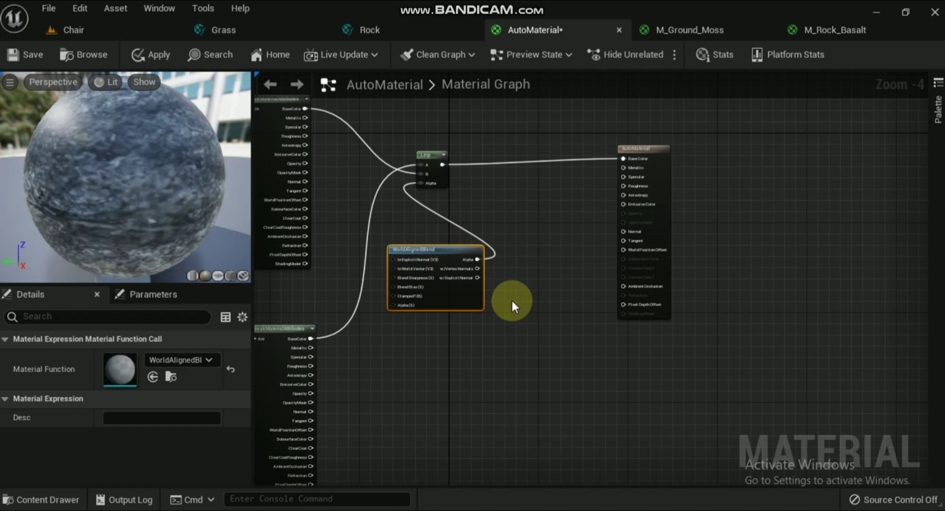
Add a scalar parameter feeding WorldAlignedBlend's Blend Sharpness input and shift WorldAlignedBlend away from it.
scroll(512, 300, up, 2)
right_drag(512, 300, 666, 296)
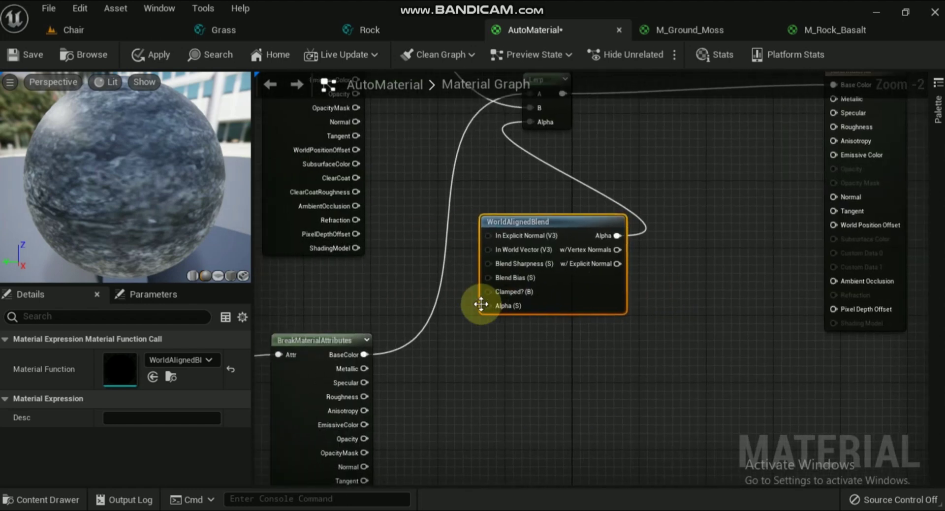
drag(488, 265, 424, 273)
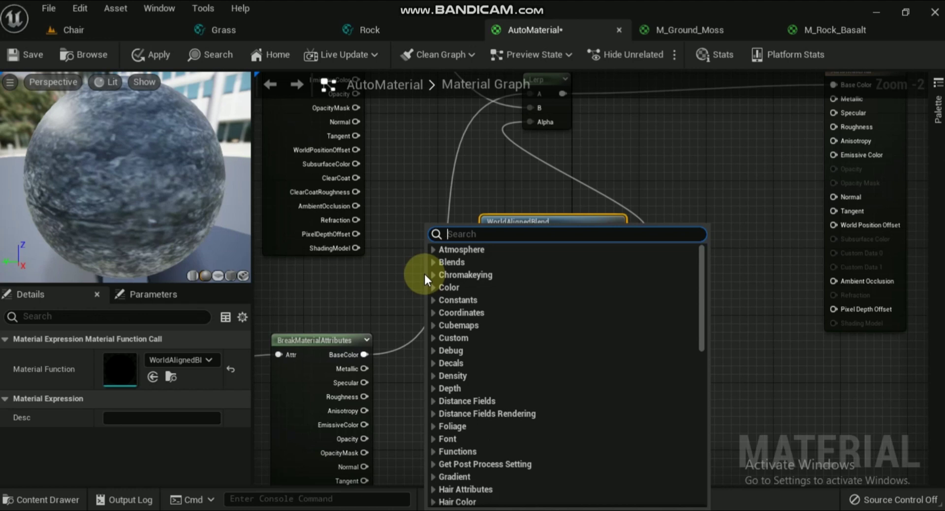
text(sca)
click(472, 382)
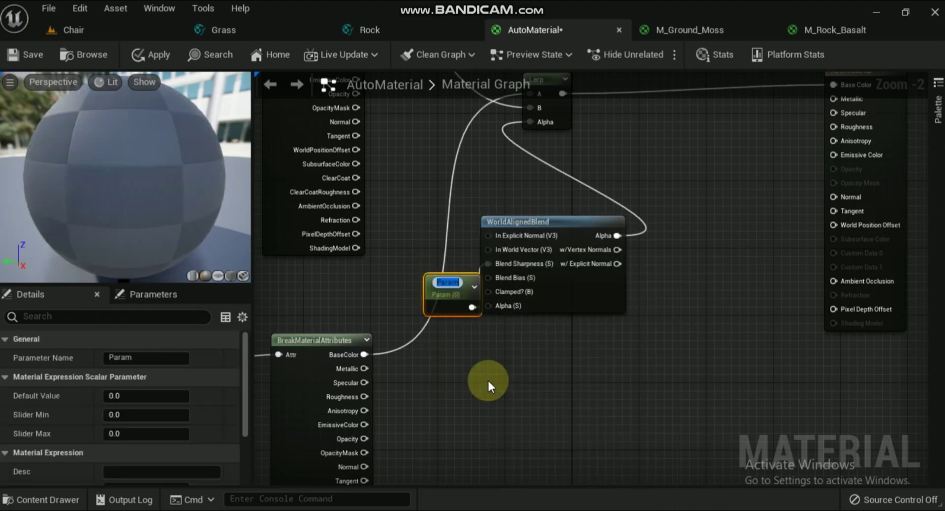
drag(567, 223, 610, 223)
Rename the new scalar parameter as Sharpness.
click(443, 282)
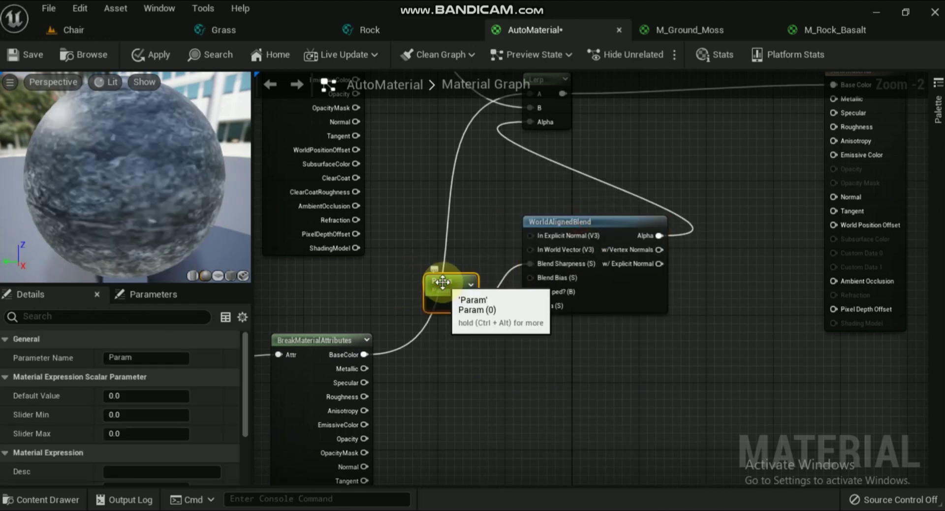
click(155, 355)
text(Sha)
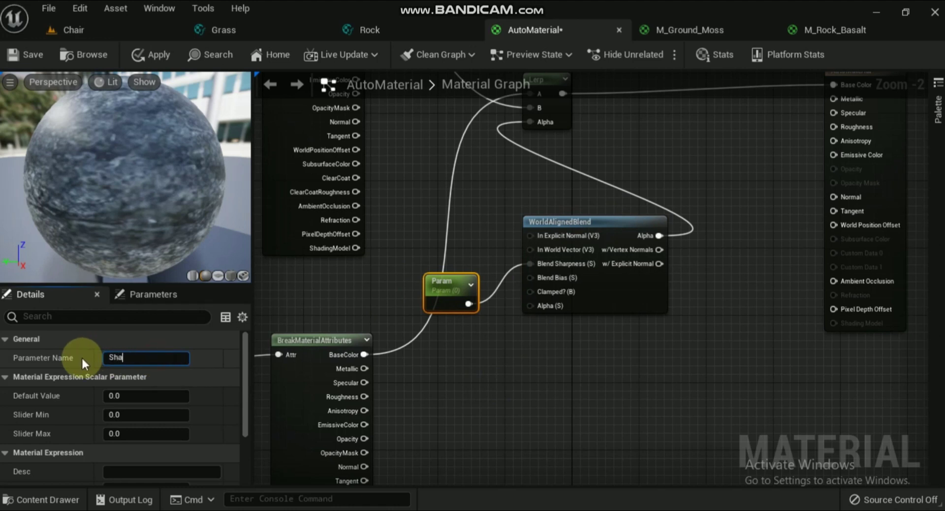
text(rpness)
key(Return)
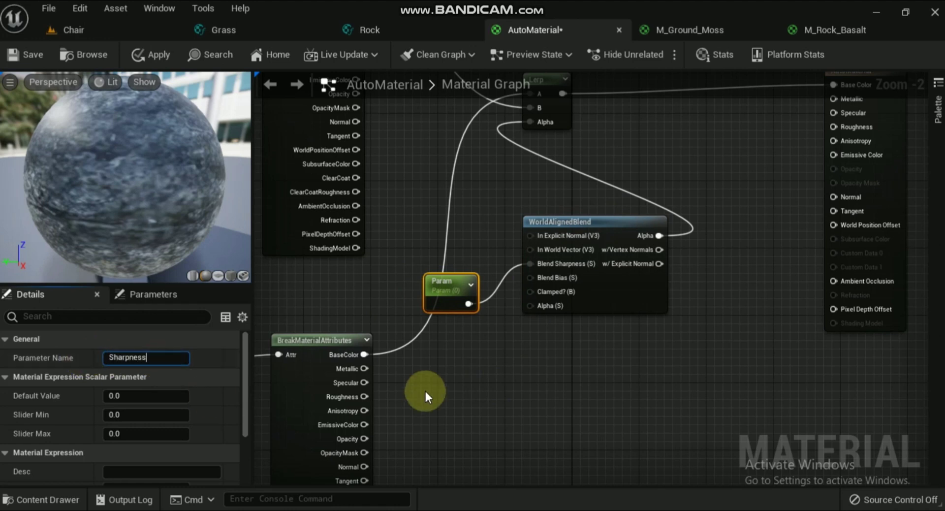
Duplicate the Sharpness parameter below the original, rename the copy bias, and connect it to WorldAlignedBlend's Blend Bias input.
click(453, 368)
click(451, 292)
key(ctrl+d)
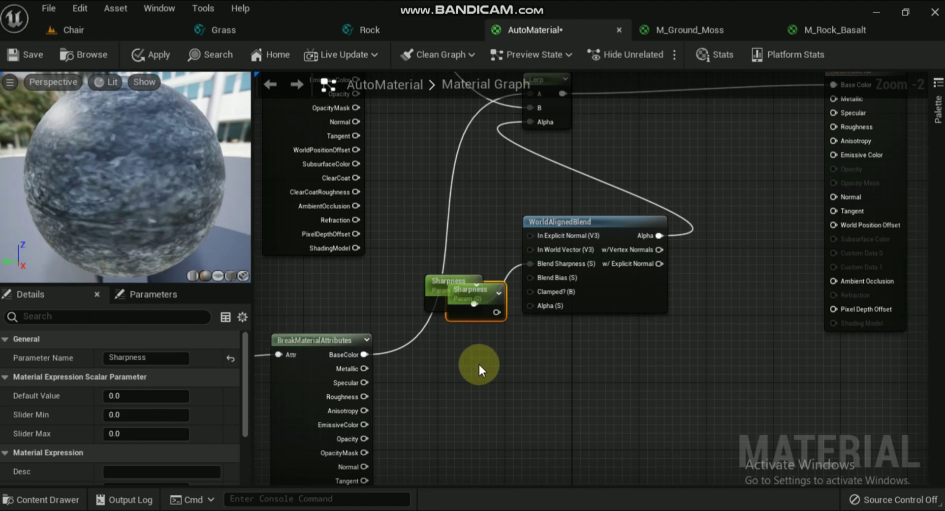
drag(487, 291, 459, 358)
double_click(449, 358)
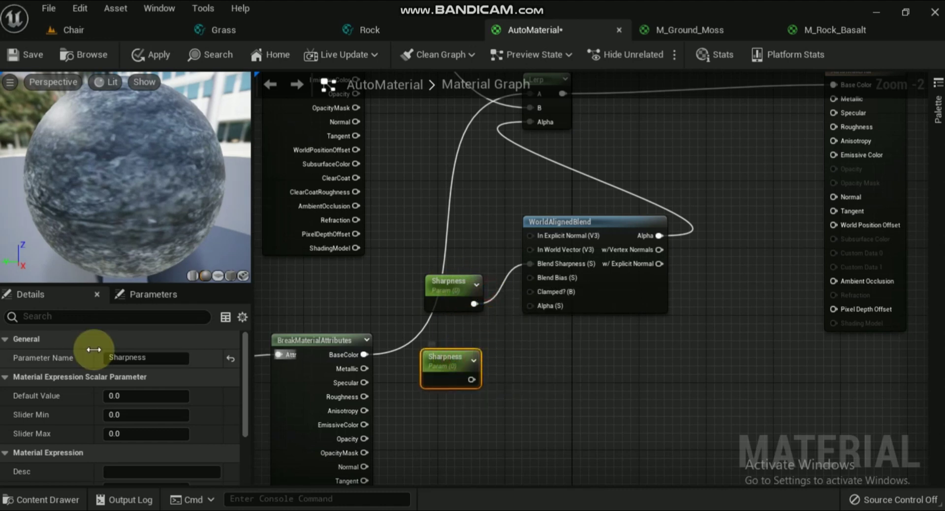
drag(151, 358, 101, 356)
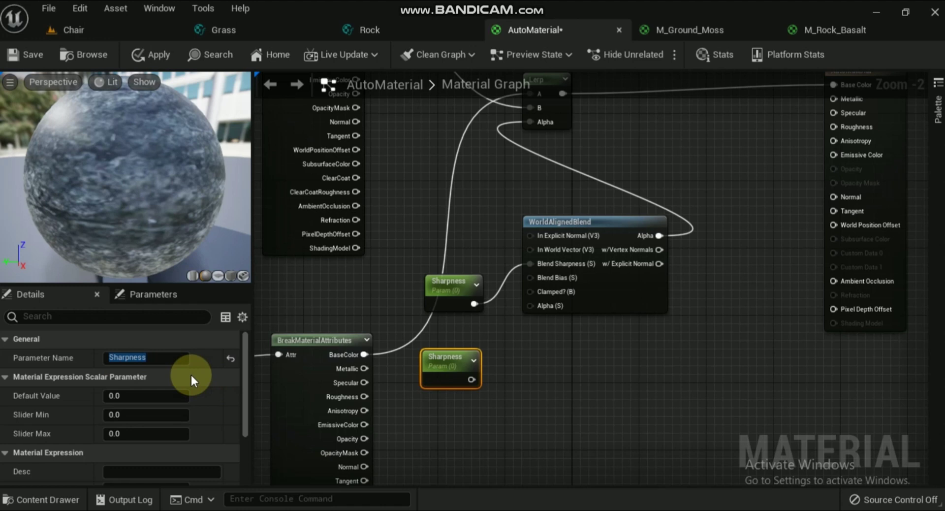
click(130, 357)
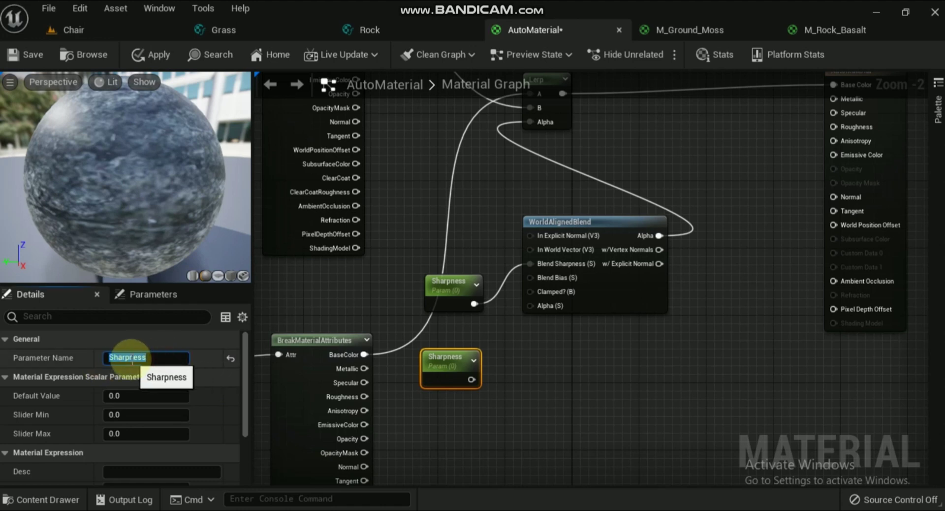
key(Return)
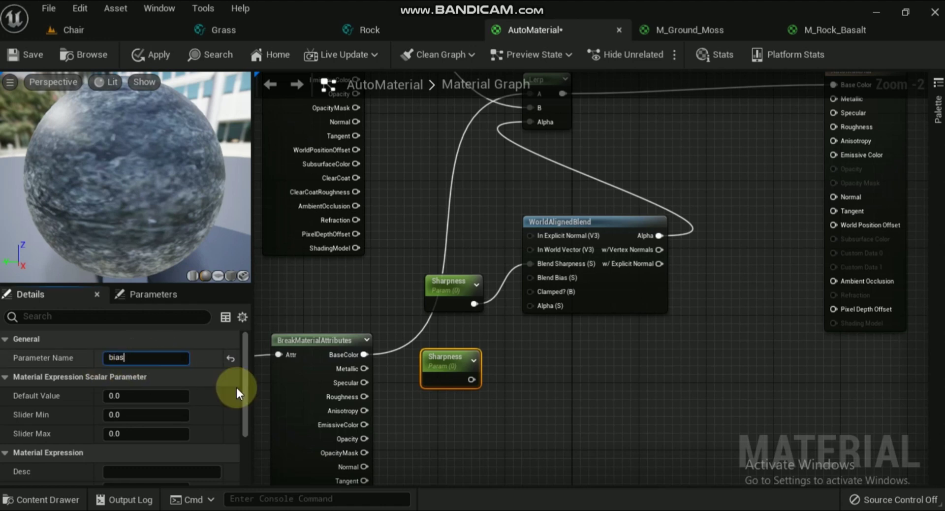
click(533, 359)
drag(467, 379, 531, 277)
Reposition the AutoMaterial result node and the WorldAlignedBlend node to tidy the graph around the Lerp.
right_drag(694, 264, 574, 388)
drag(751, 192, 835, 184)
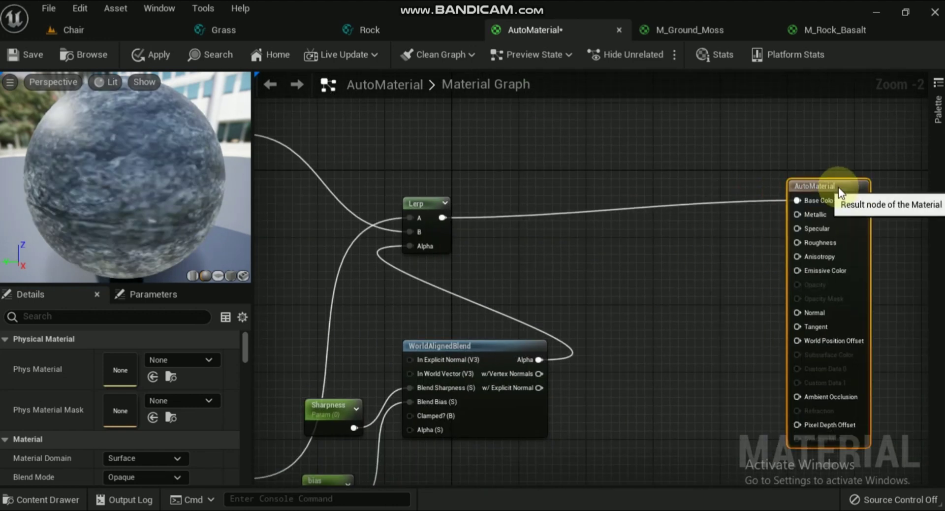
drag(477, 345, 459, 332)
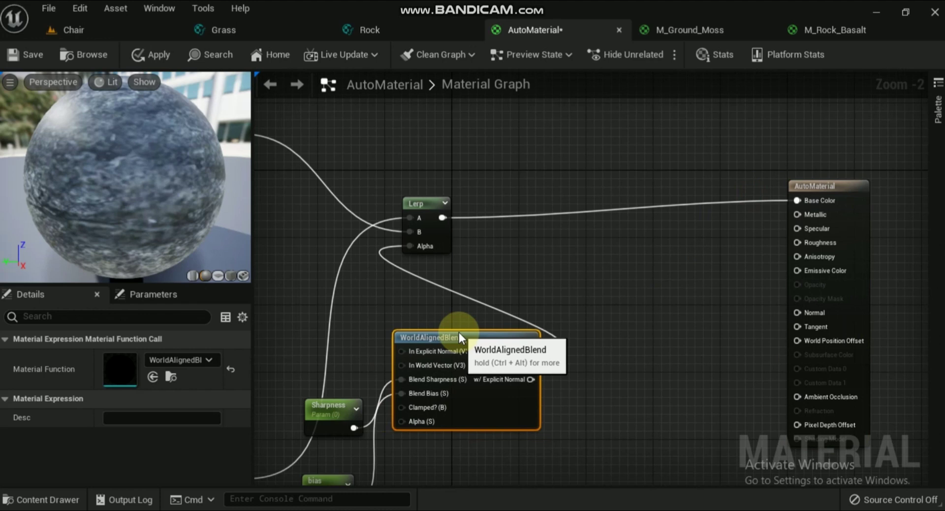
Copy the Lerp, WorldAlignedBlend, Sharpness and bias nodes and place the pasted set below the originals.
right_drag(609, 382, 684, 282)
right_drag(689, 132, 686, 220)
drag(686, 219, 387, 284)
key(ctrl+v)
right_drag(714, 301, 635, 325)
Wire Rock Normal to A and Grass Normal to B of the second Lerp, and the second WorldAlignedBlend's w/ Explicit Normal to AutoMaterial's Normal.
scroll(651, 249, down, 3)
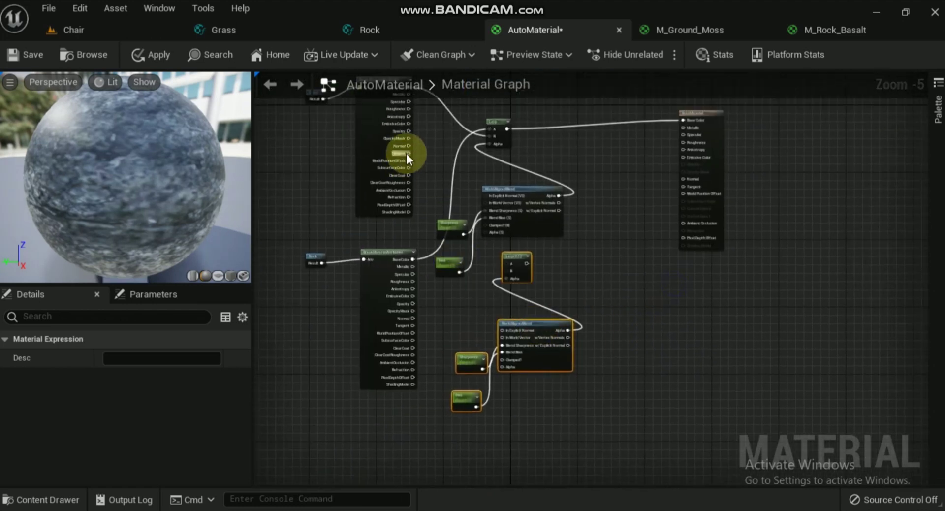
right_drag(427, 158, 391, 213)
drag(370, 202, 472, 326)
drag(375, 374, 469, 319)
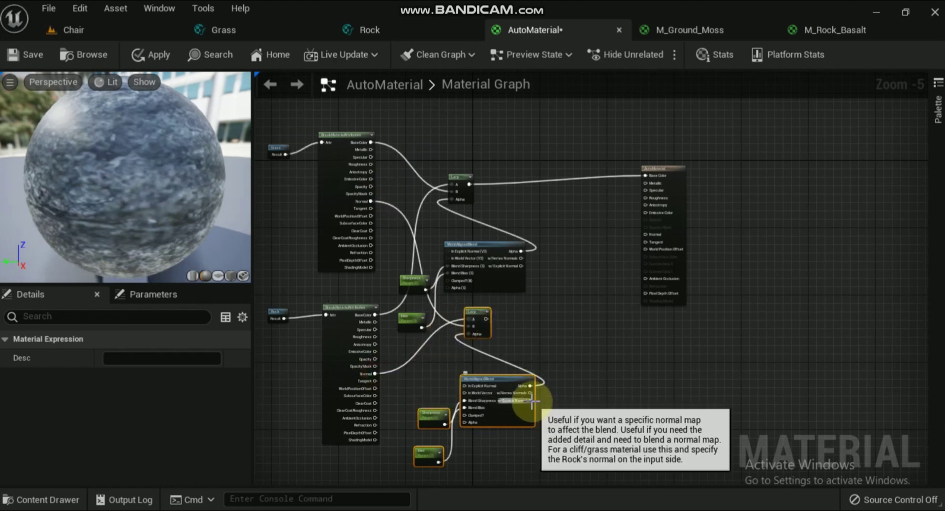
drag(532, 400, 646, 234)
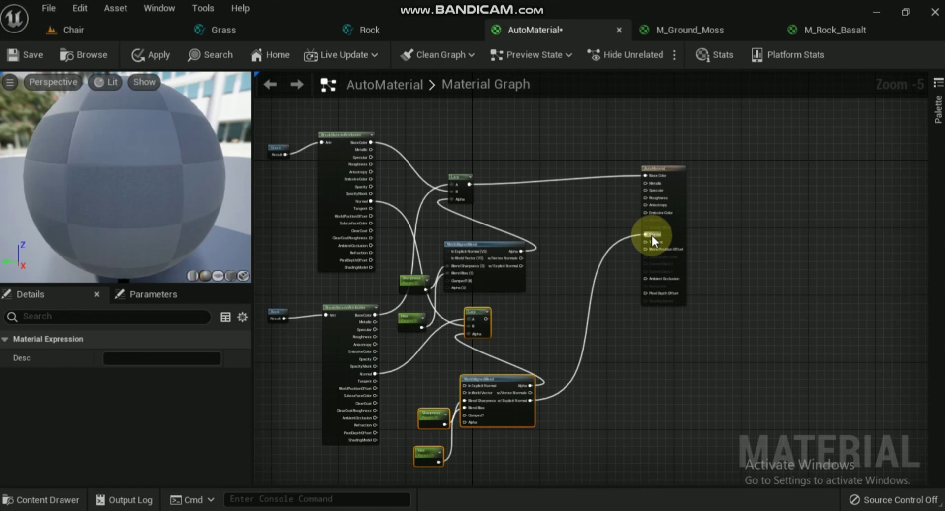
Shift both Lerp and WorldAlignedBlend groups farther from the BreakMaterialAttributes nodes.
drag(496, 383, 522, 382)
drag(60, 183, 140, 190)
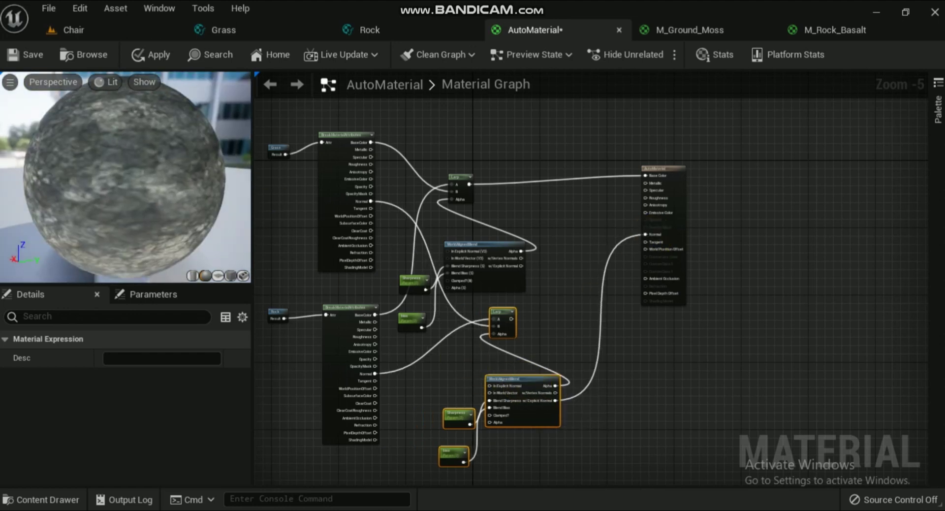
drag(495, 246, 512, 241)
drag(458, 173, 489, 172)
Delete the copied Sharpness and bias parameters and connect the original ones to the second WorldAlignedBlend's Blend Sharpness and Blend Bias.
click(414, 284)
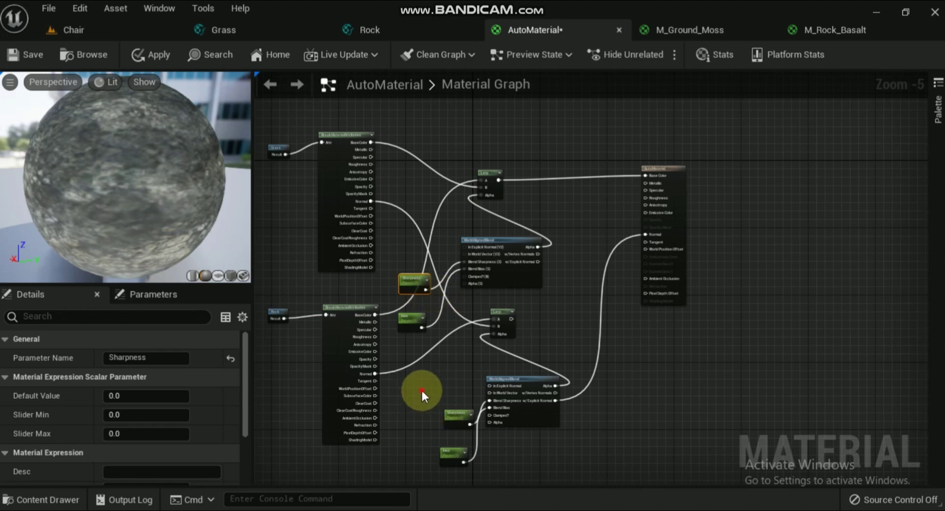
drag(420, 389, 470, 446)
key(Delete)
drag(425, 292, 490, 400)
drag(420, 326, 489, 407)
Try Sharpness default values of 10, 20 and 30 on the preview sphere.
click(406, 279)
click(129, 396)
text(10)
key(Return)
drag(61, 250, 123, 250)
click(413, 279)
scroll(413, 280, up, 3)
click(142, 396)
text(2)
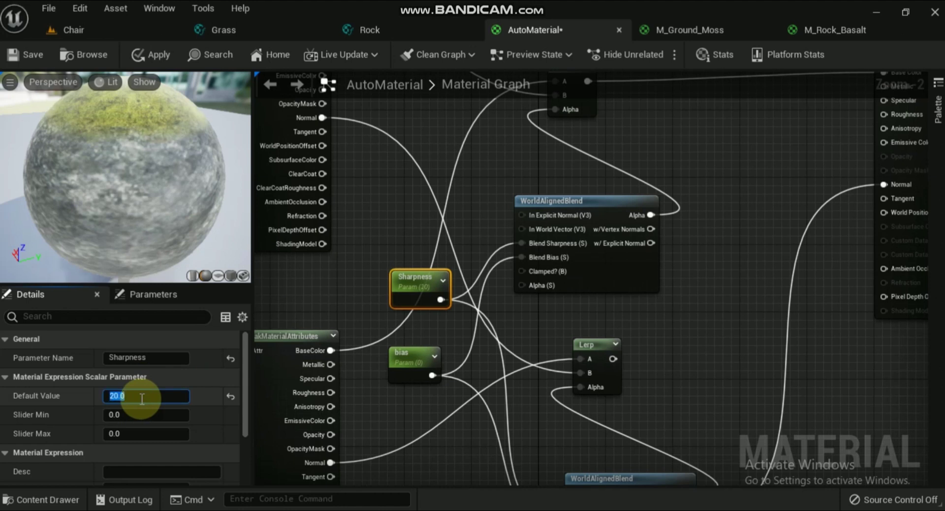
Try a default value of 5 for the bias parameter, and settle on 8.
click(401, 354)
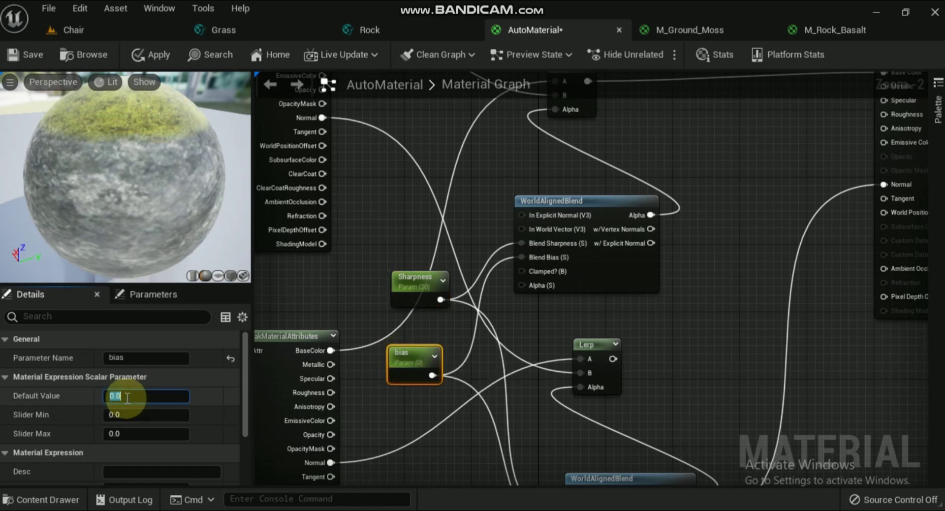
text(5)
key(Return)
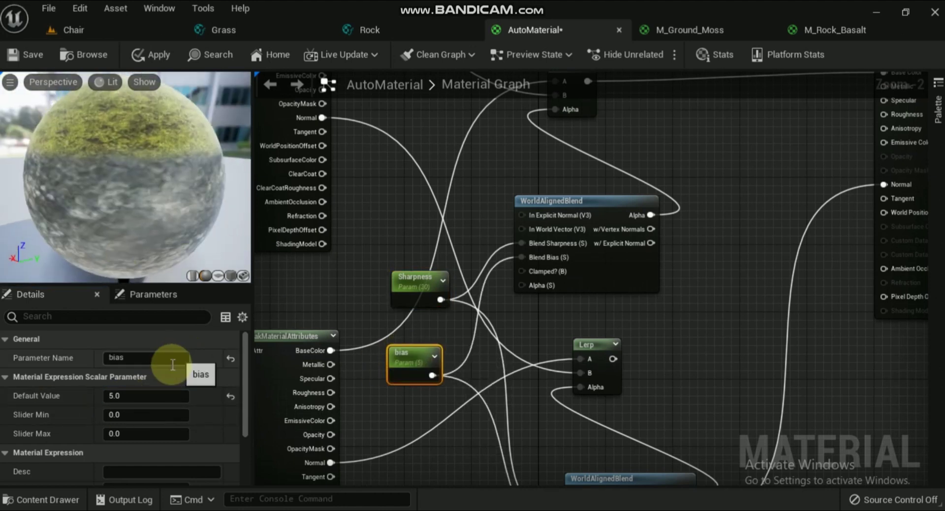
click(147, 396)
text(8)
key(Return)
Try a Sharpness default value of 10, and settle on 25.
click(415, 285)
click(137, 395)
text(15)
key(Return)
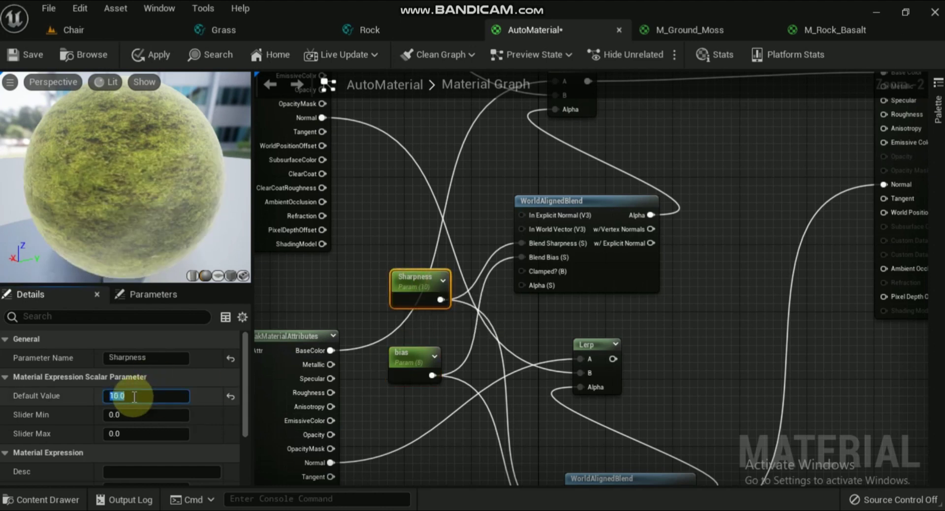
text(25)
key(Return)
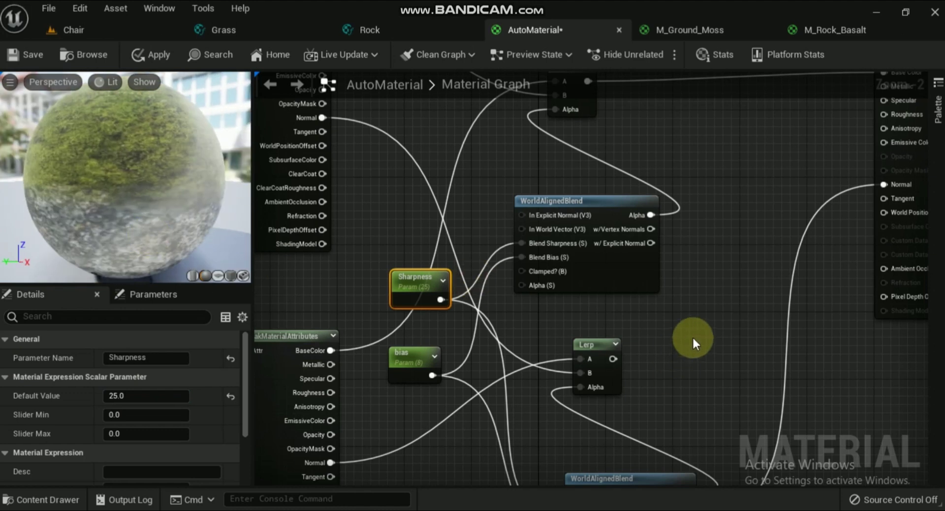
Save the AutoMaterial asset and return to the Chair level.
scroll(692, 336, down, 6)
click(571, 371)
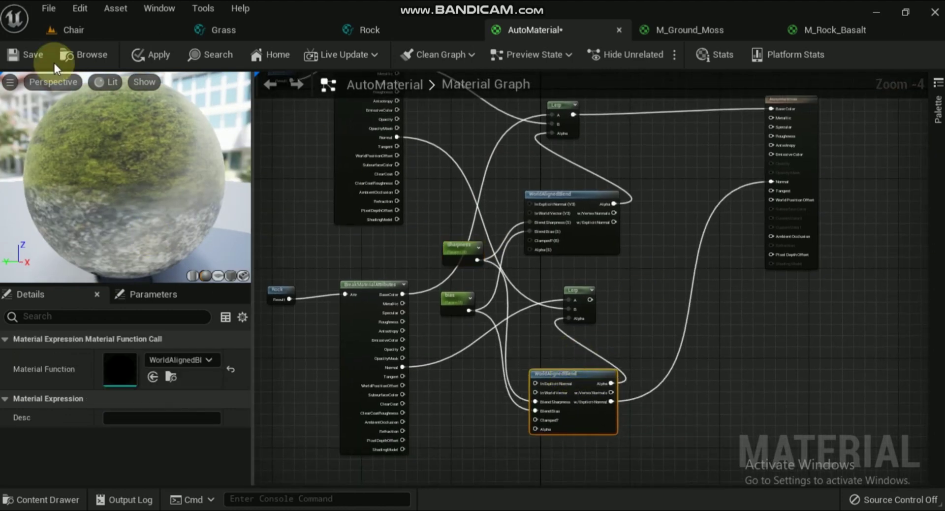
click(33, 54)
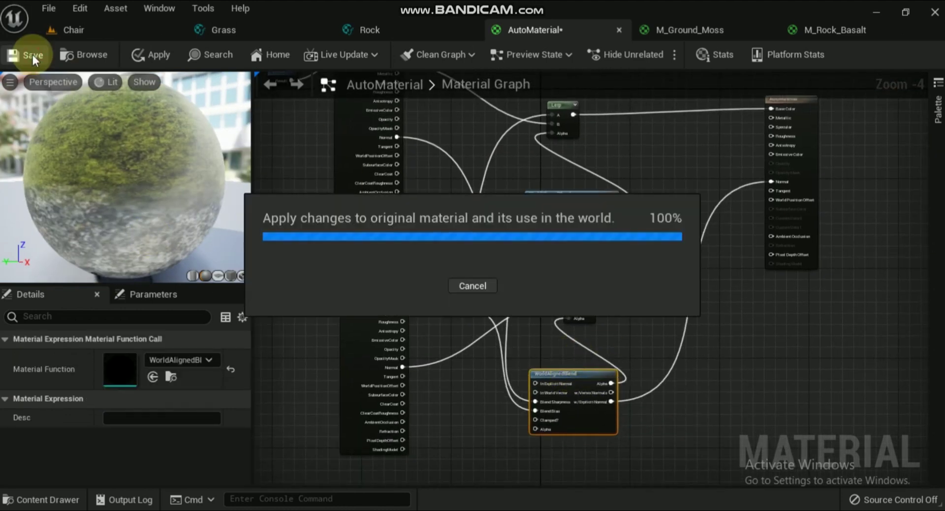
click(68, 29)
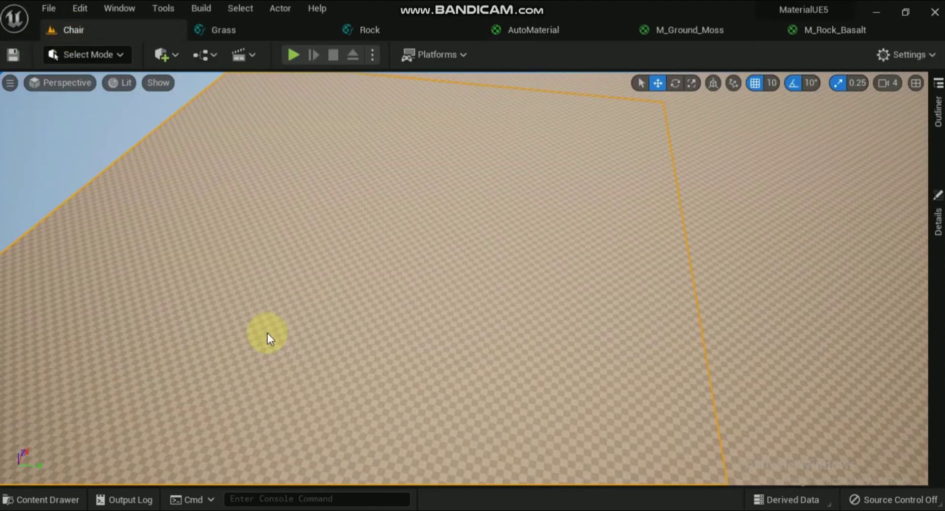
Create a material instance of AutoMaterial and assign it as the selected landscape streaming proxy's Landscape Material.
click(69, 504)
click(225, 384)
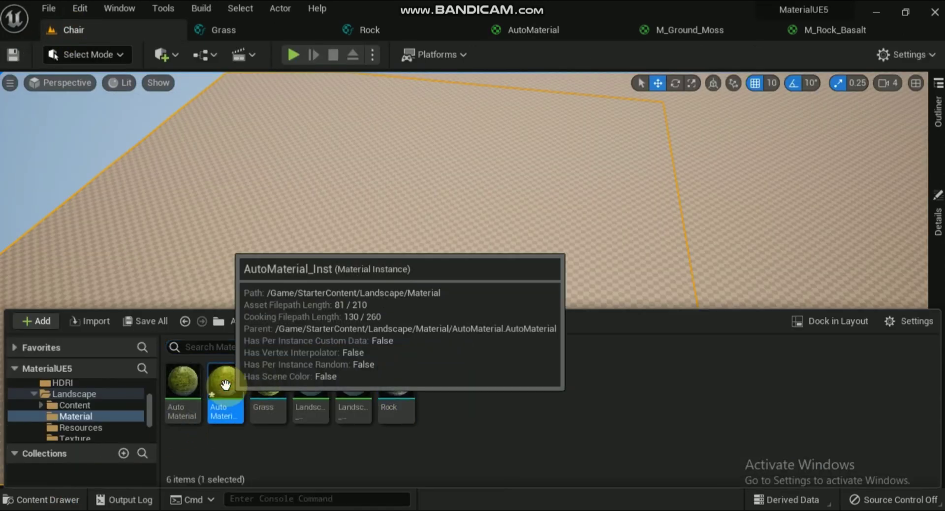
click(937, 217)
scroll(904, 350, down, 10)
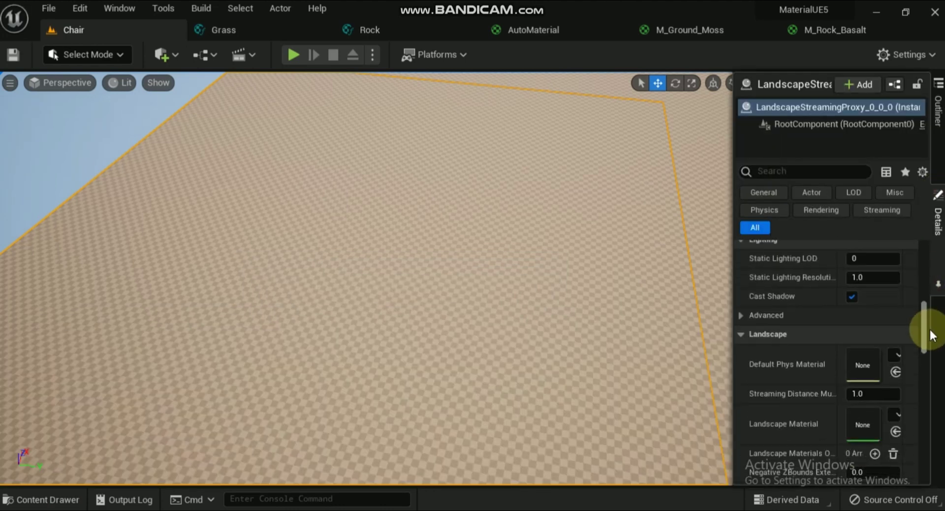
click(896, 341)
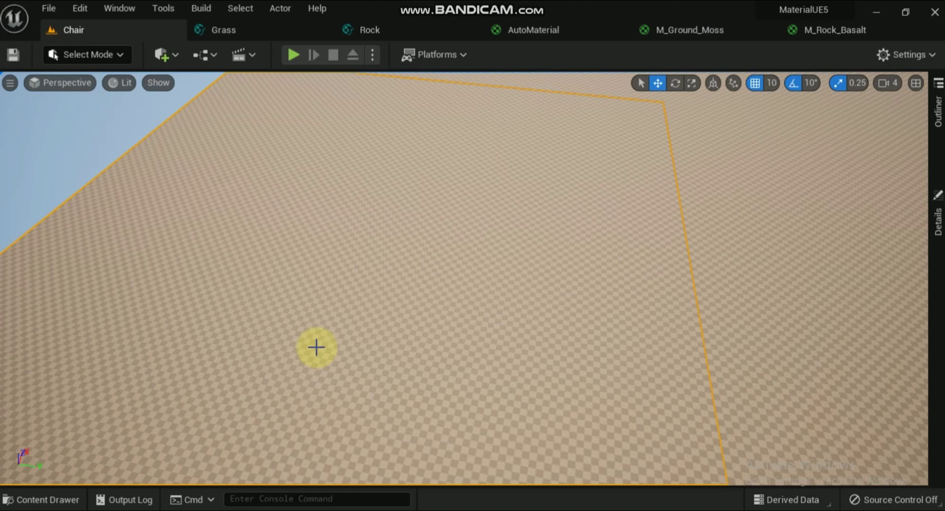
click(47, 500)
click(937, 199)
click(895, 340)
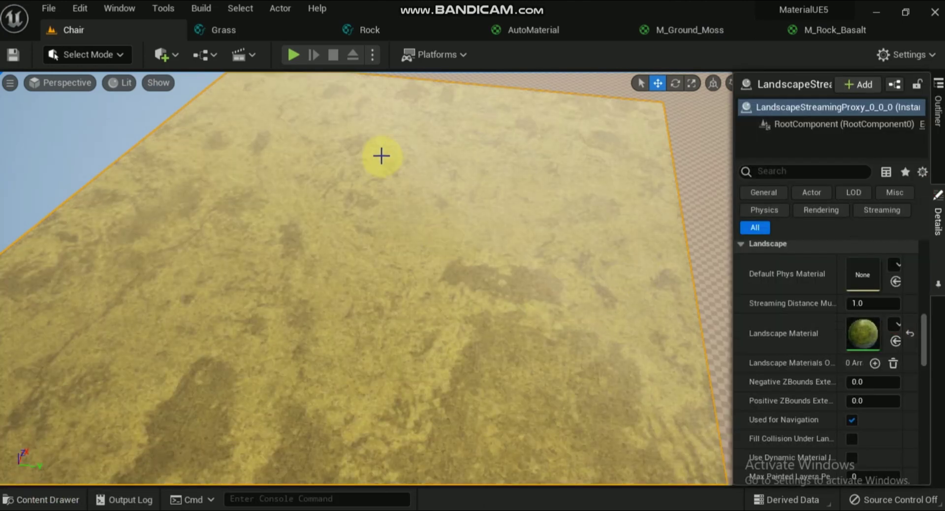
Open the AutoMaterial_Inst material instance and enable its bias and Sharpness parameter overrides.
click(50, 500)
double_click(228, 394)
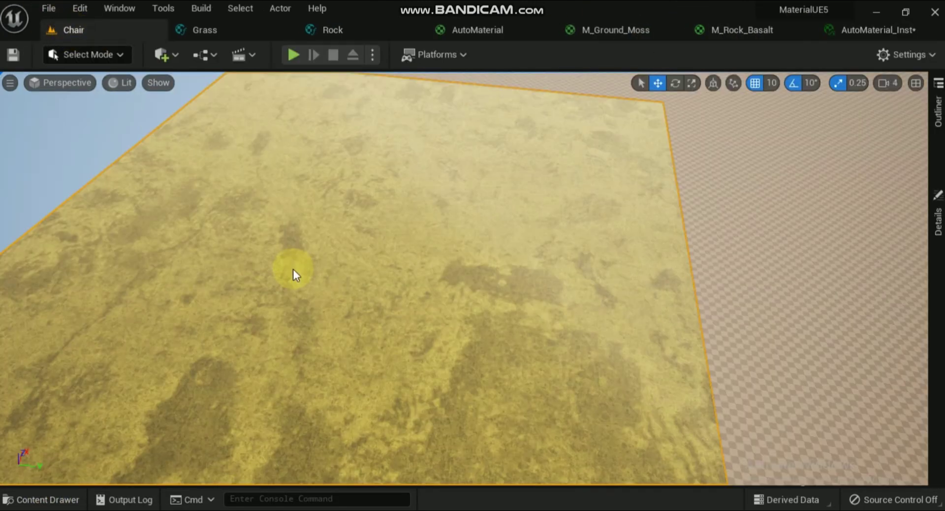
click(33, 499)
Enter Landscape Mode in the Chair level and sculpt several steep hills on the textured landscape with the Sculpt tool.
click(82, 55)
click(109, 90)
click(8, 85)
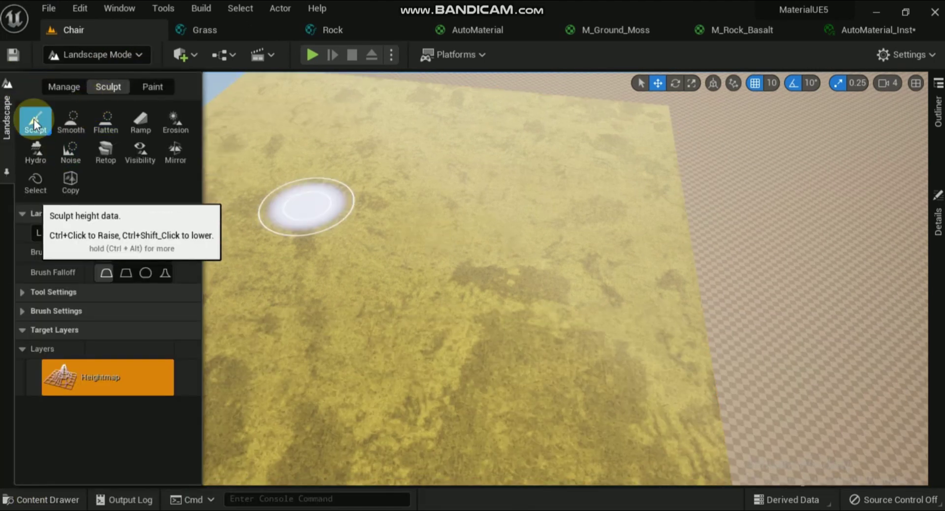
mouse_move(265, 178)
mouse_down()
mouse_move(437, 164)
mouse_move(538, 171)
mouse_move(616, 248)
mouse_move(409, 267)
mouse_move(276, 226)
mouse_move(139, 236)
mouse_move(211, 155)
mouse_up()
Undock the AutoMaterial_Inst editor into a floating window over the Chair level so the sculpted hills remain in view.
click(470, 31)
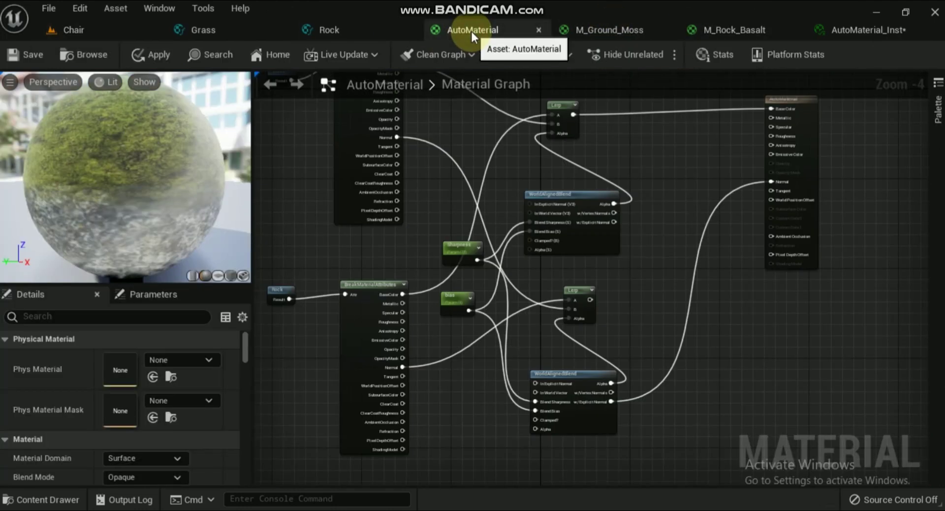
click(858, 29)
drag(857, 27, 552, 156)
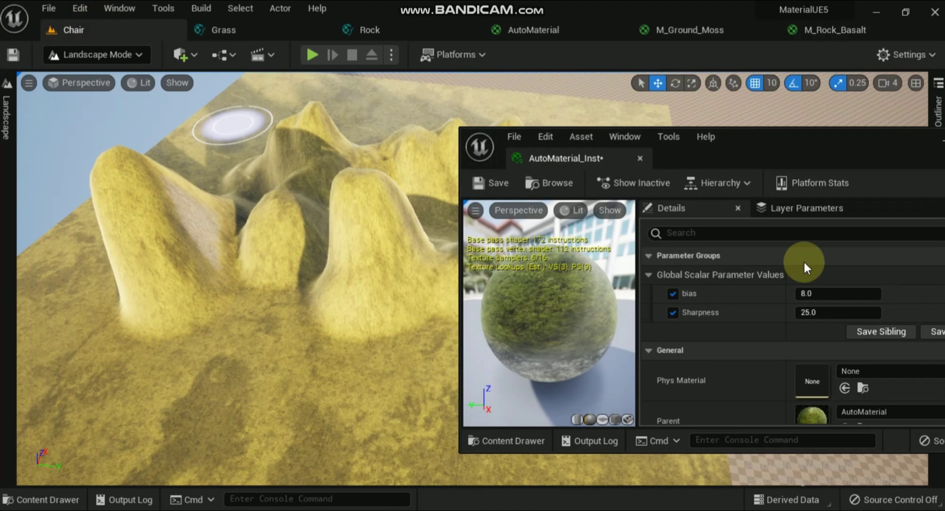
Set the bias parameter of AutoMaterial_Inst to 10.
click(809, 293)
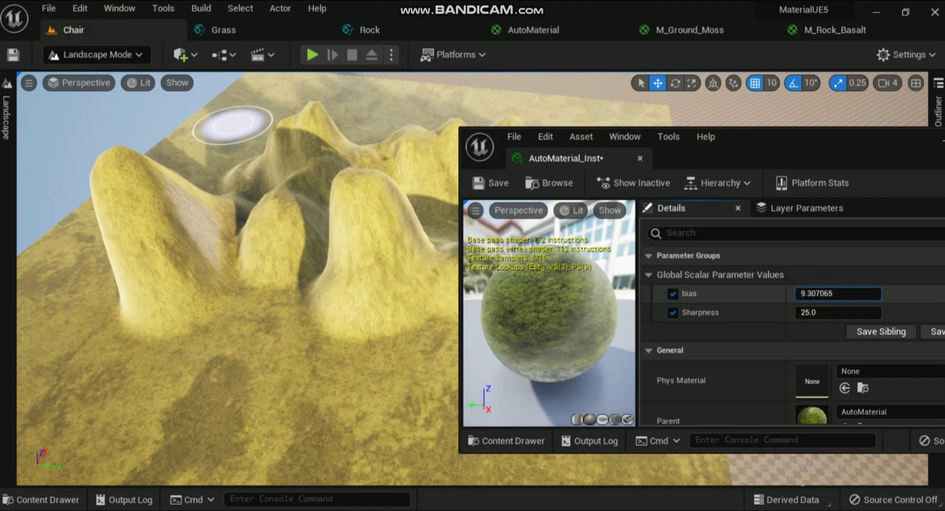
click(808, 293)
drag(807, 293, 811, 293)
click(845, 292)
text(10)
key(Return)
Try Sharpness values of 35 and 50 in AutoMaterial_Inst.
click(812, 315)
text(35)
key(Return)
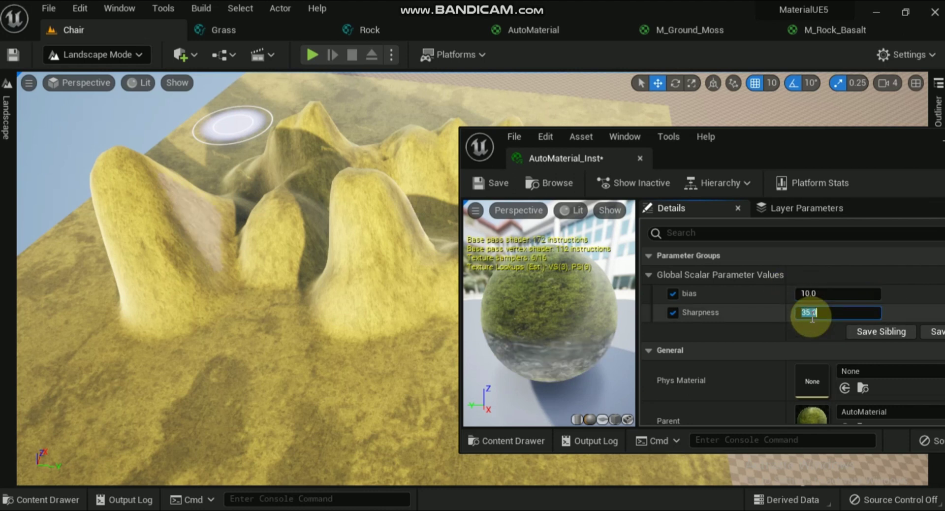
text(50)
key(Return)
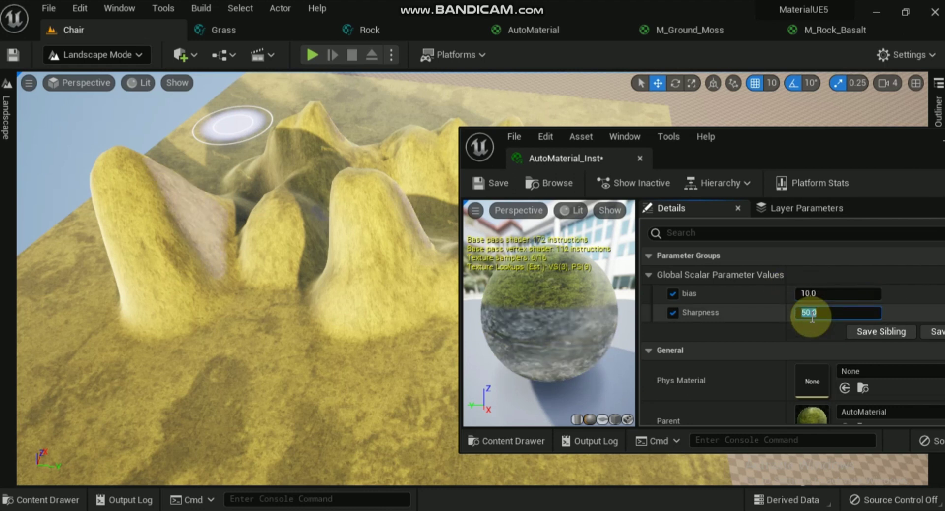
Wear down the sculpted hills of the landscape with several strokes of the Erosion tool.
click(7, 116)
click(175, 121)
mouse_move(287, 256)
mouse_down()
mouse_move(186, 270)
mouse_move(331, 321)
mouse_up()
mouse_move(492, 510)
right_drag(394, 315, 147, 285)
right_drag(276, 266, 295, 259)
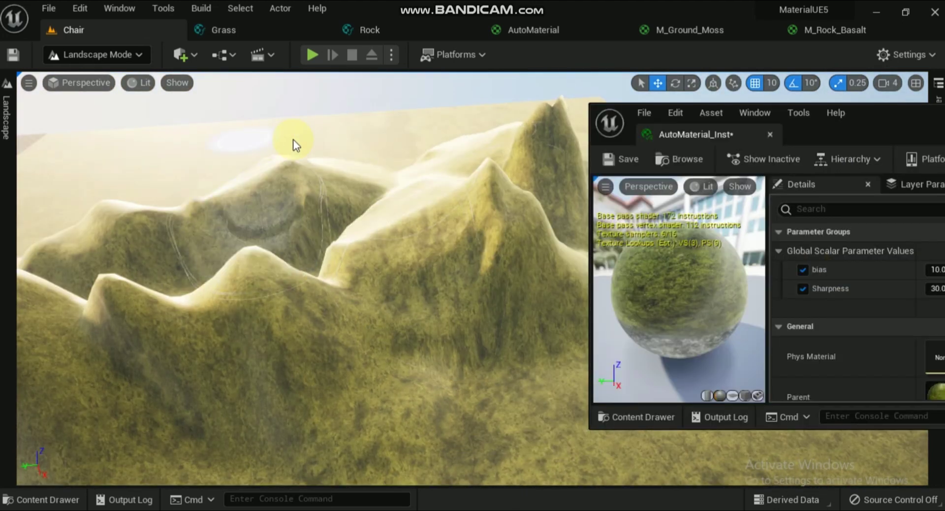
Try Sharpness values of 50, 80, 100, 200, 500, 1000 and 2000, and raise the bias to 20.
drag(922, 133, 855, 130)
drag(620, 320, 620, 276)
drag(875, 289, 883, 289)
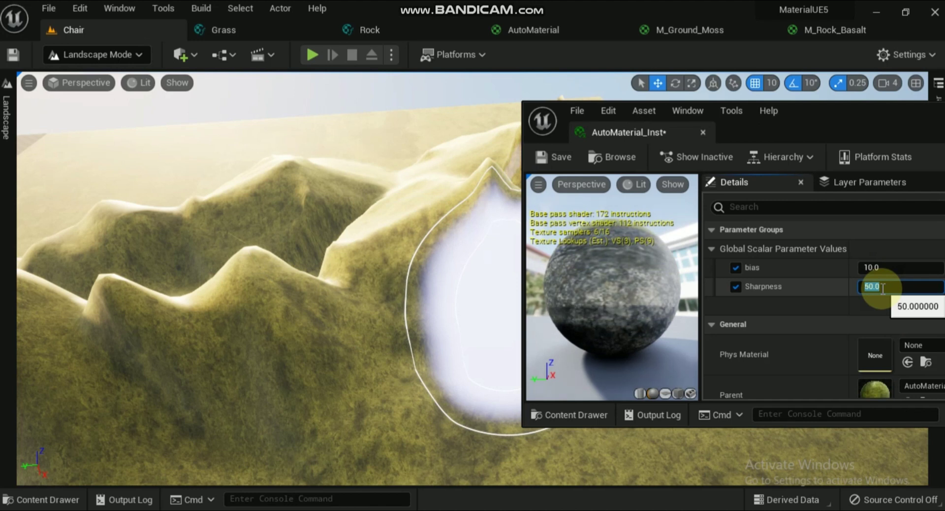
text(80)
key(Return)
text(100)
key(Return)
text(200)
key(Return)
text(50)
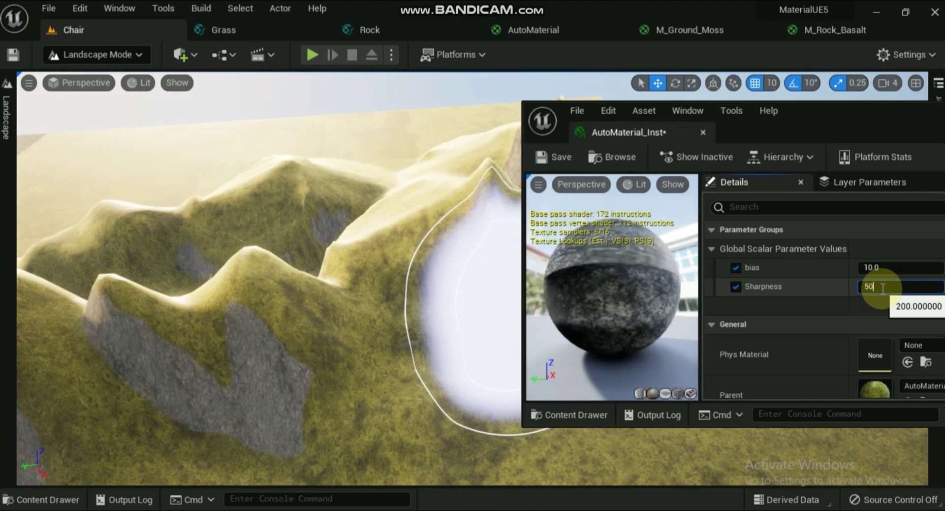
text(0)
key(Return)
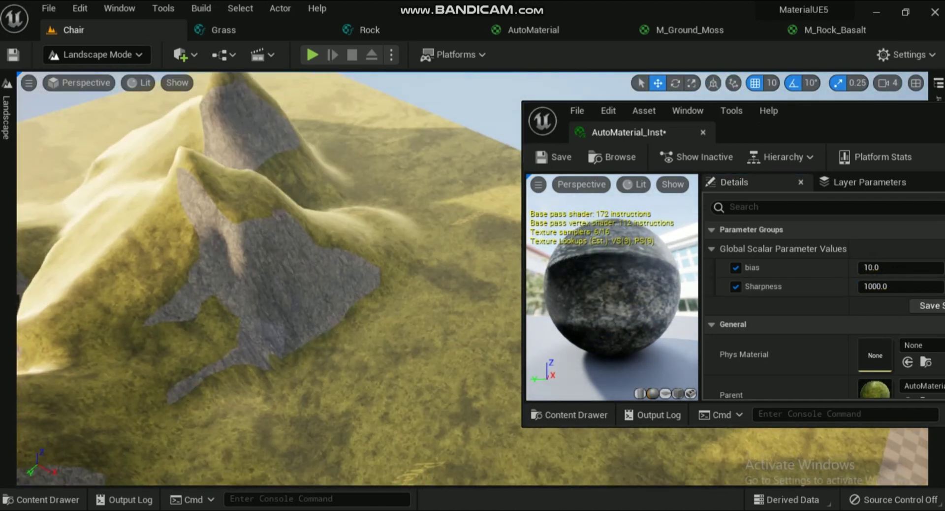
key(Return)
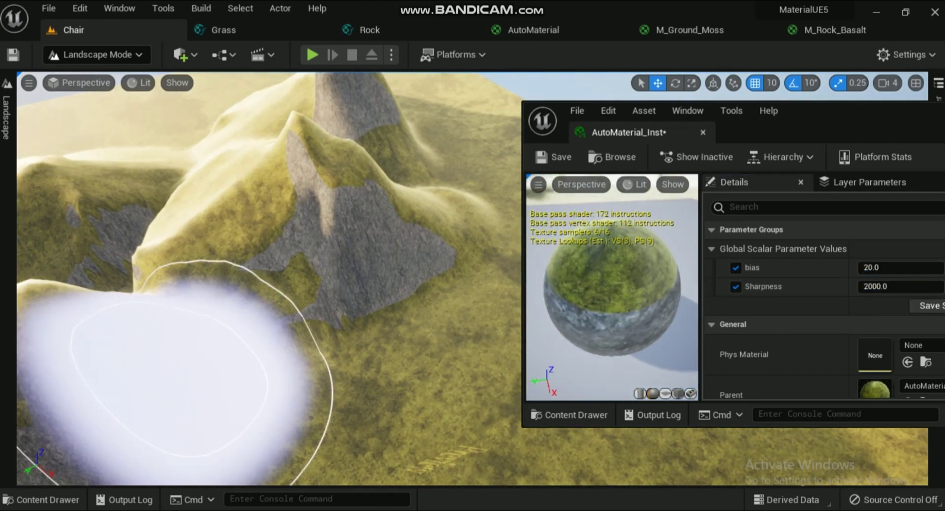
Try negative bias values of -10, -40 and -100 in AutoMaterial_Inst.
click(875, 268)
text(-10)
key(Return)
text(-40)
key(Return)
text(-100)
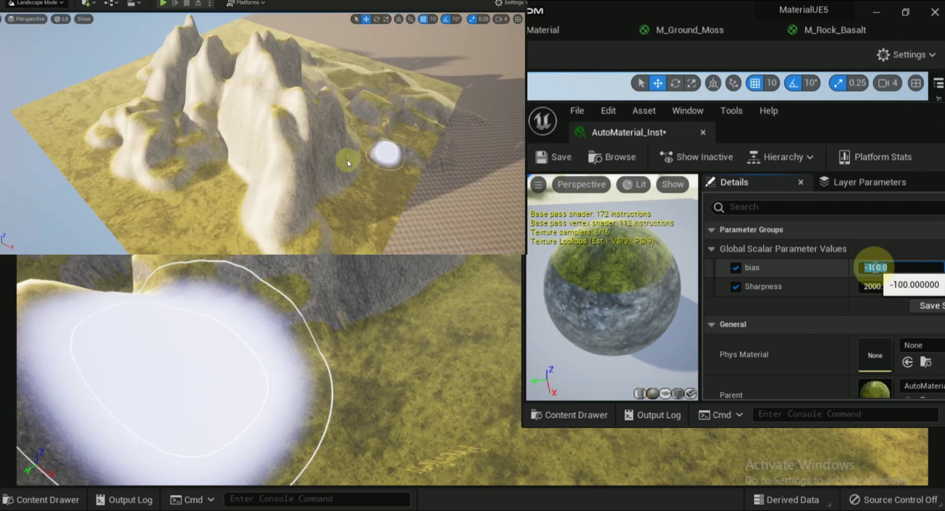
key(Return)
Try Sharpness values of 20, 2000 and 200 against the rock slopes.
right_drag(156, 338, 227, 374)
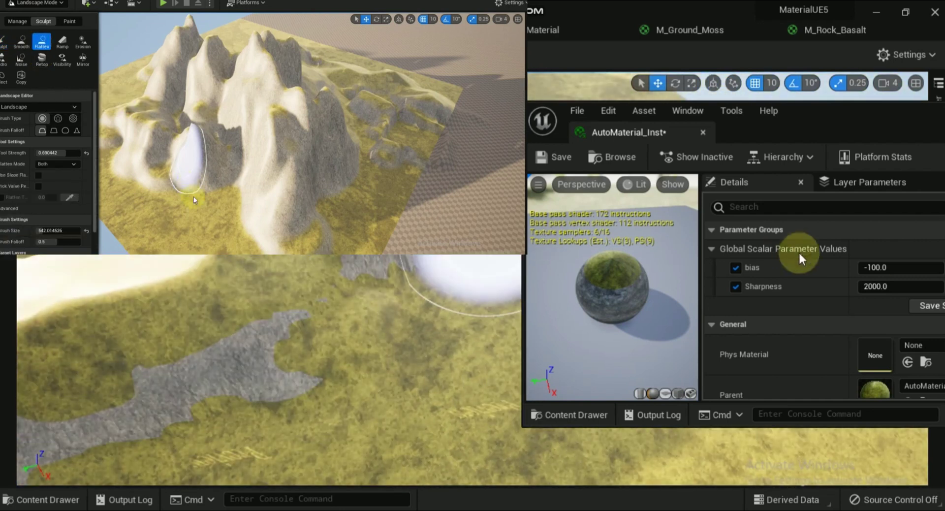
click(868, 286)
text(0)
key(Return)
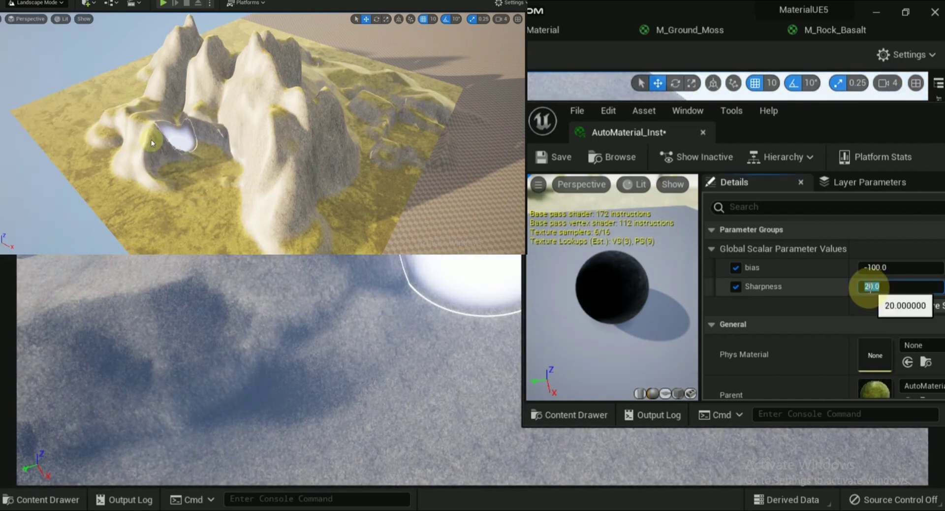
text(2000)
key(Return)
drag(828, 114, 771, 128)
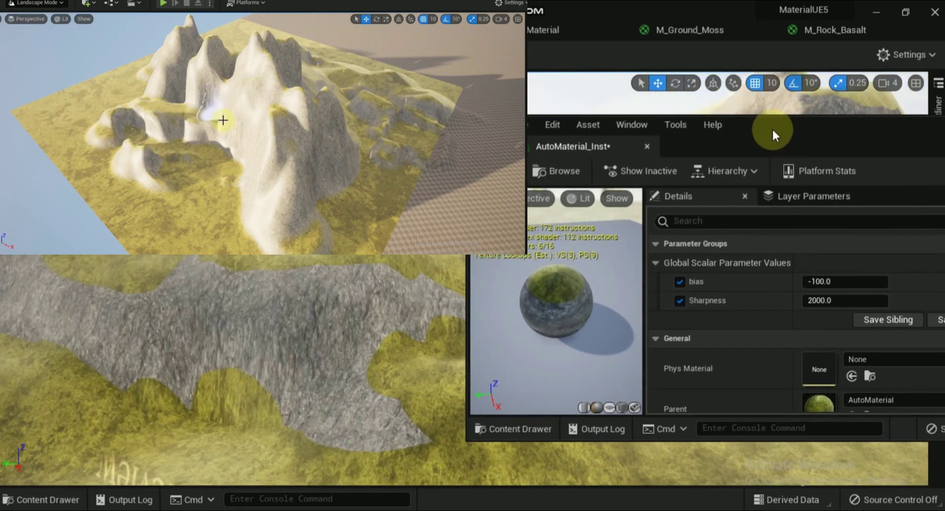
click(812, 301)
text(200)
key(Return)
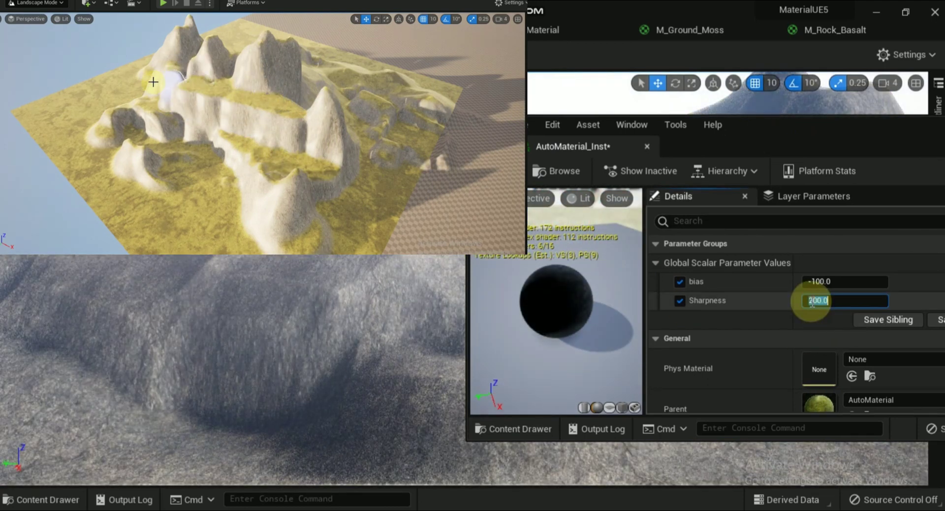
Try bias values of -10 and -5 and lower the Sharpness to 100.
click(817, 282)
text(-10)
key(Return)
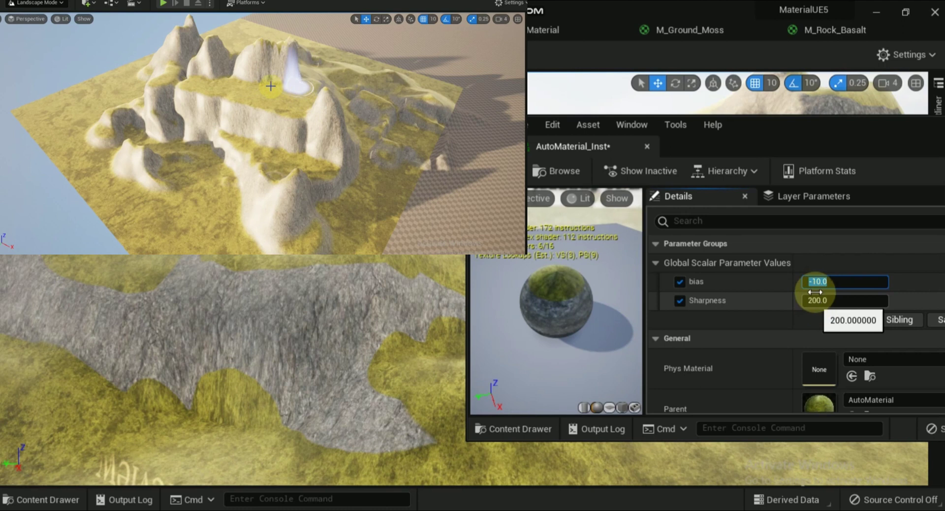
text(-5)
key(Return)
click(807, 301)
text(100)
key(Return)
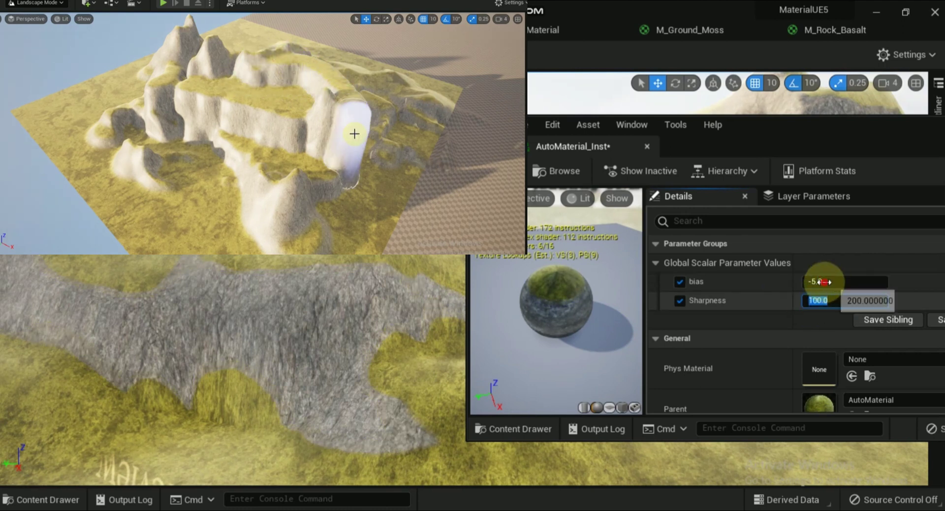
Set the bias of AutoMaterial_Inst to 2 and its Sharpness to 50.
click(820, 282)
text(2)
key(Return)
click(808, 300)
text(5)
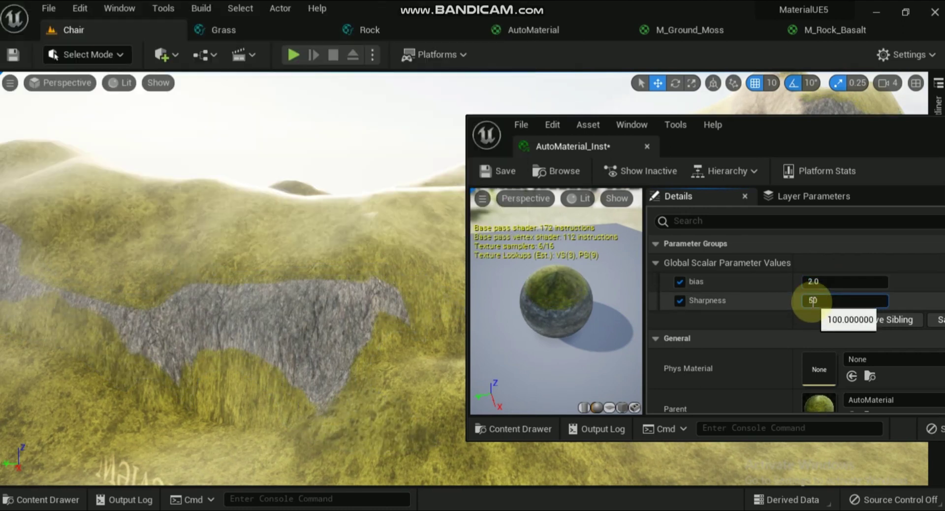
text(0)
key(Return)
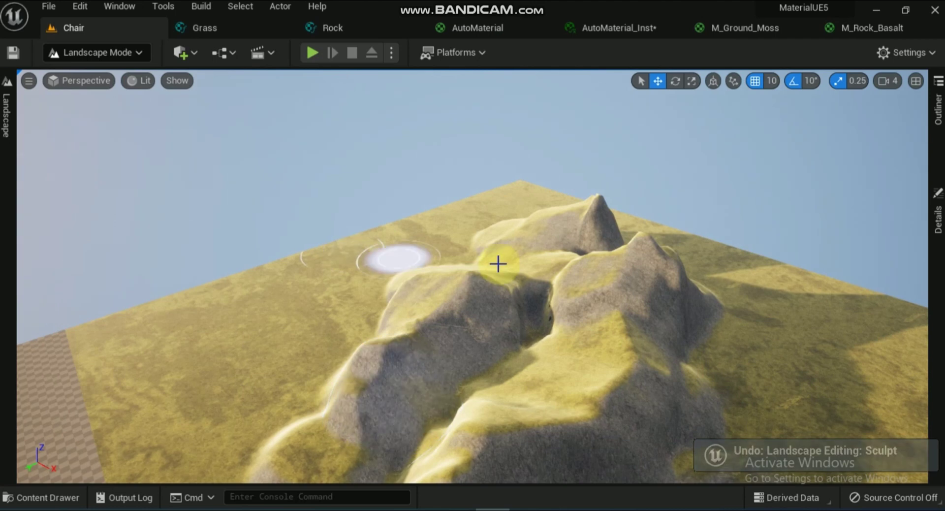
Open the AutoMaterial graph and move its result node farther from the Lerp nodes to make room between them.
click(44, 497)
double_click(182, 377)
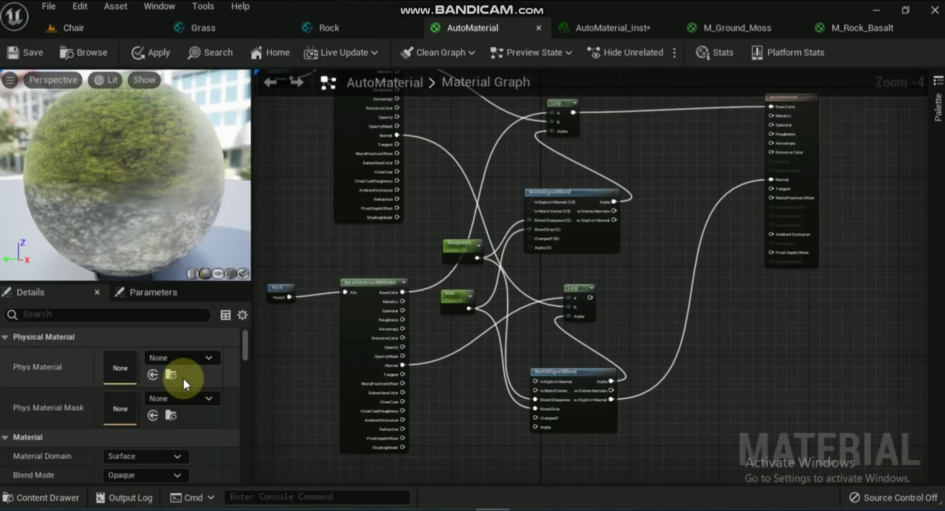
scroll(654, 311, up, 2)
drag(757, 149, 819, 149)
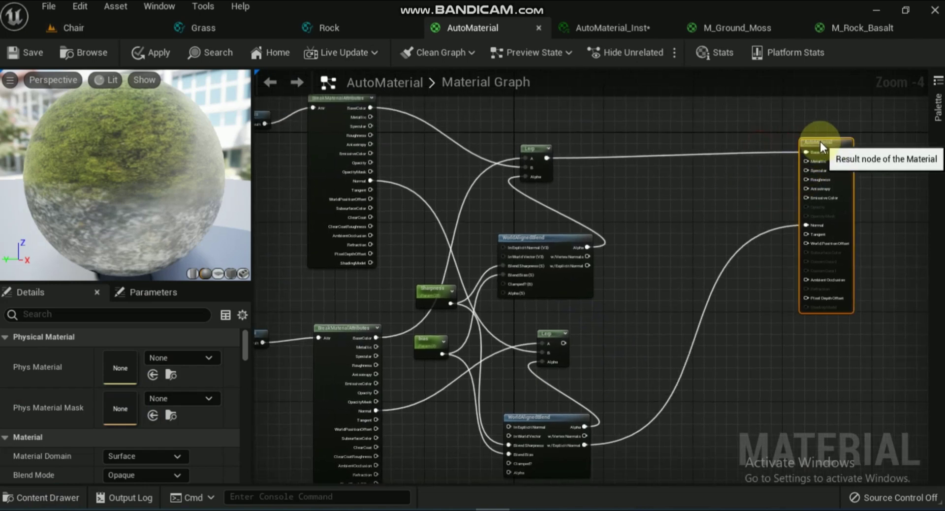
Add a LandscapeLayerBlend node between the upper Lerp and the material result node, and give it three layers.
right_click(660, 186)
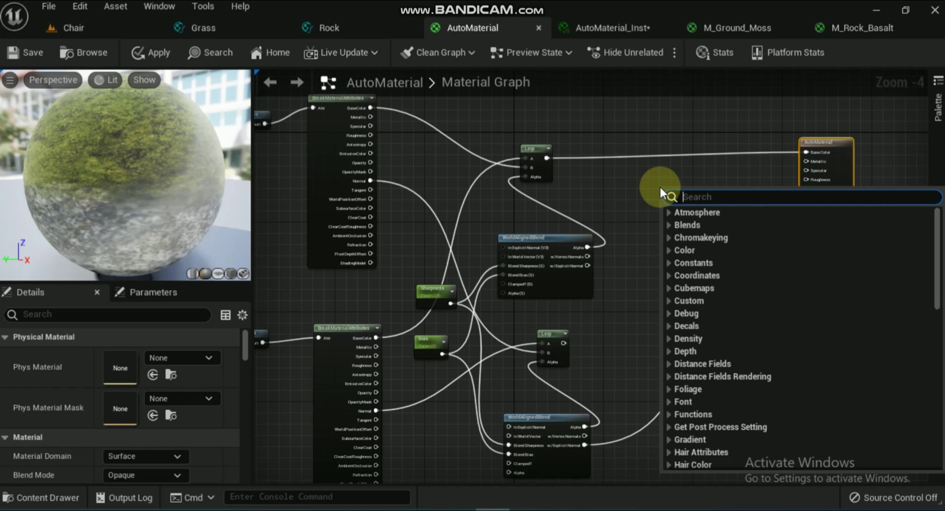
text(landsca)
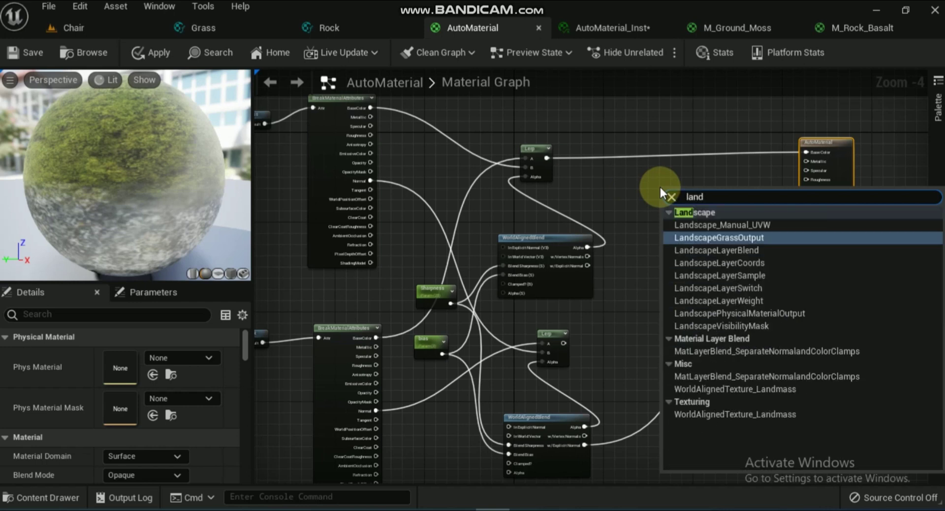
click(745, 249)
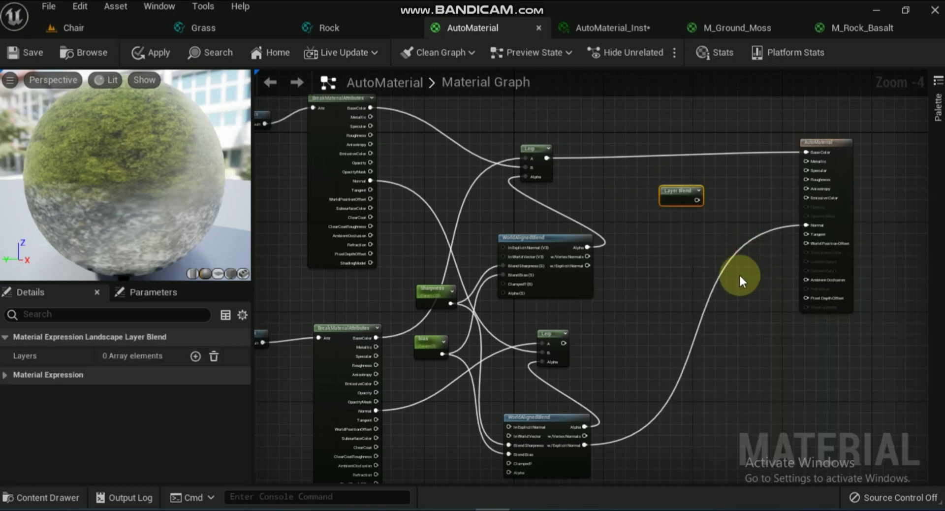
scroll(739, 273, up, 2)
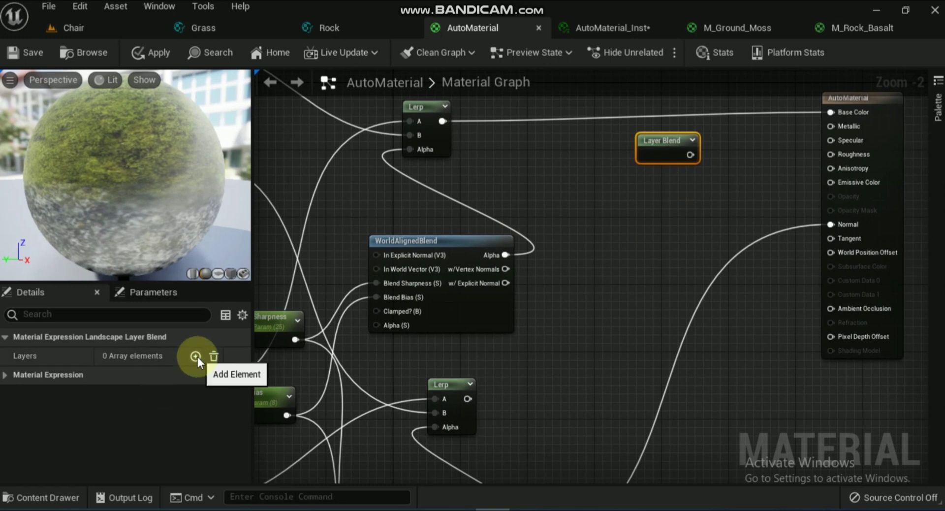
click(195, 357)
click(196, 356)
click(195, 356)
click(639, 185)
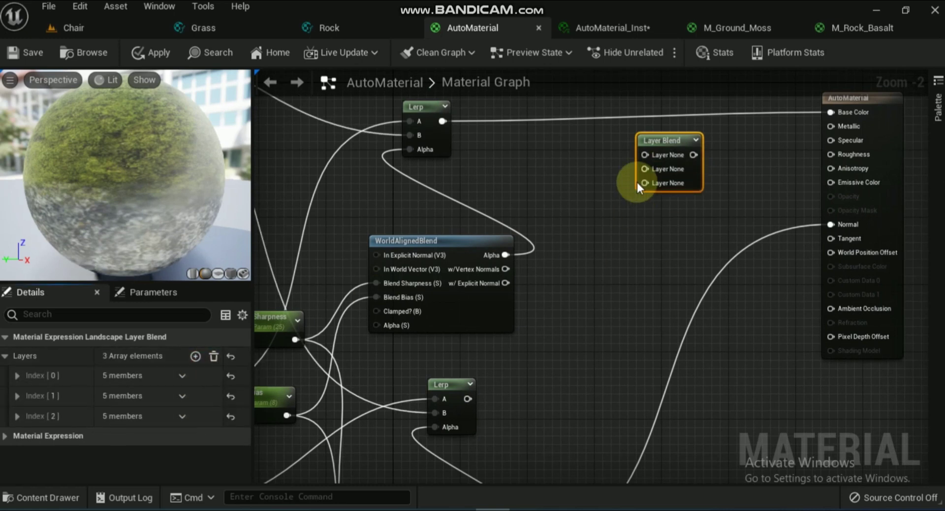
Name the Layer Blend node's three layers Auto, Grass and Rock.
click(19, 376)
click(162, 396)
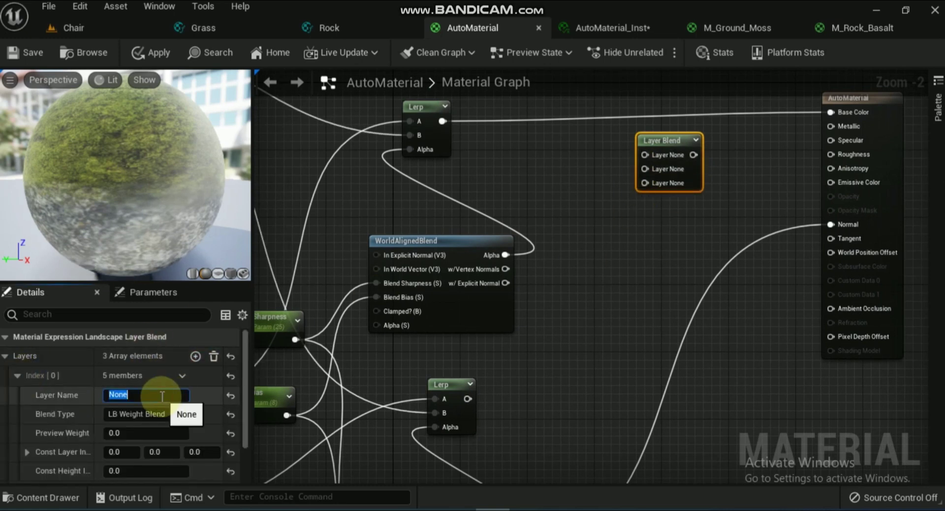
key(Return)
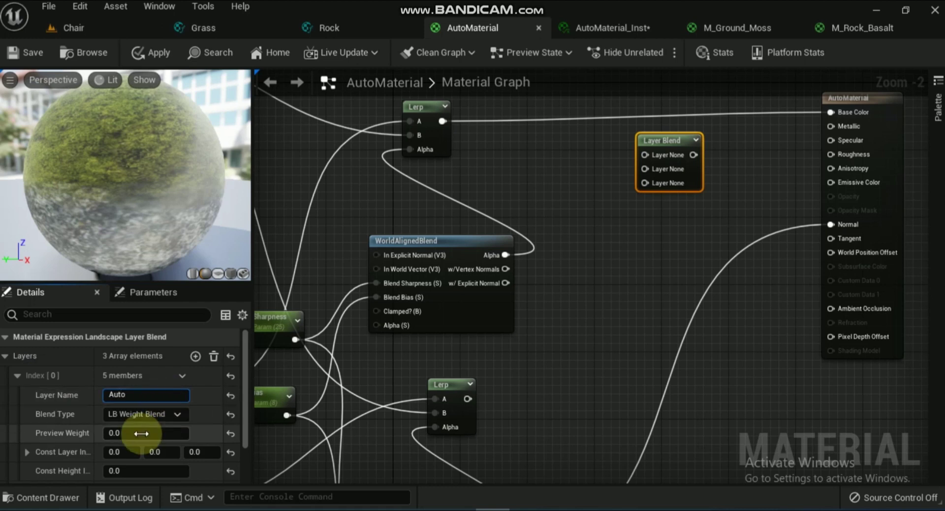
scroll(123, 434, down, 2)
click(18, 434)
click(137, 455)
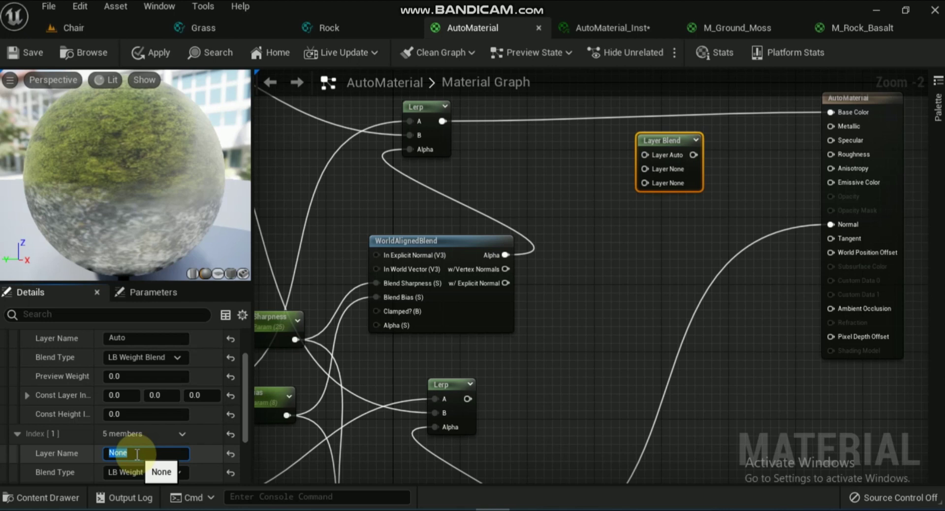
key(Return)
scroll(38, 477, down, 2)
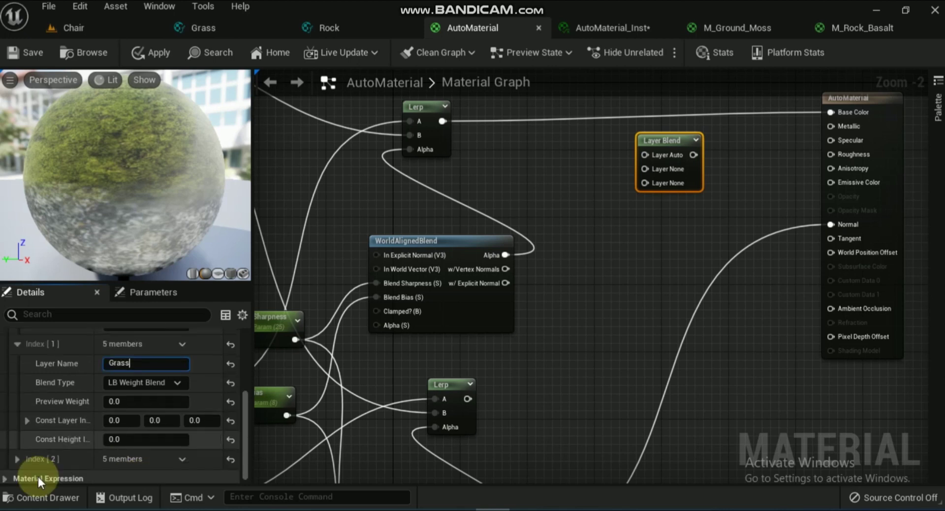
click(18, 453)
click(134, 475)
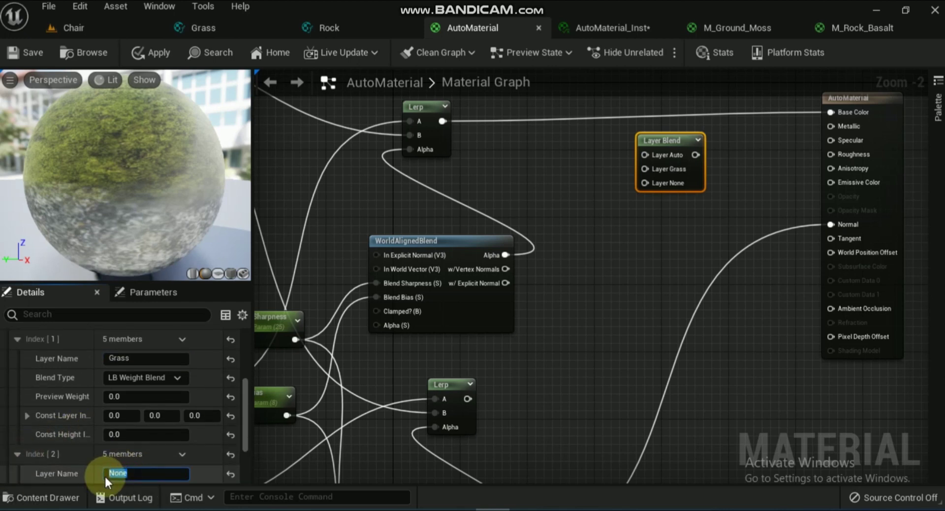
text(Rock)
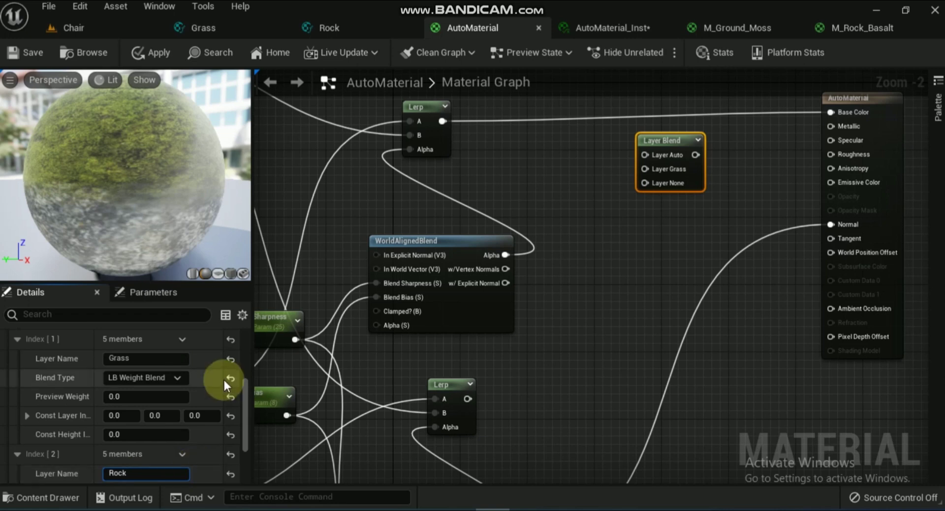
click(624, 221)
Duplicate the Layer Blend node and place the copy directly below the original.
click(677, 143)
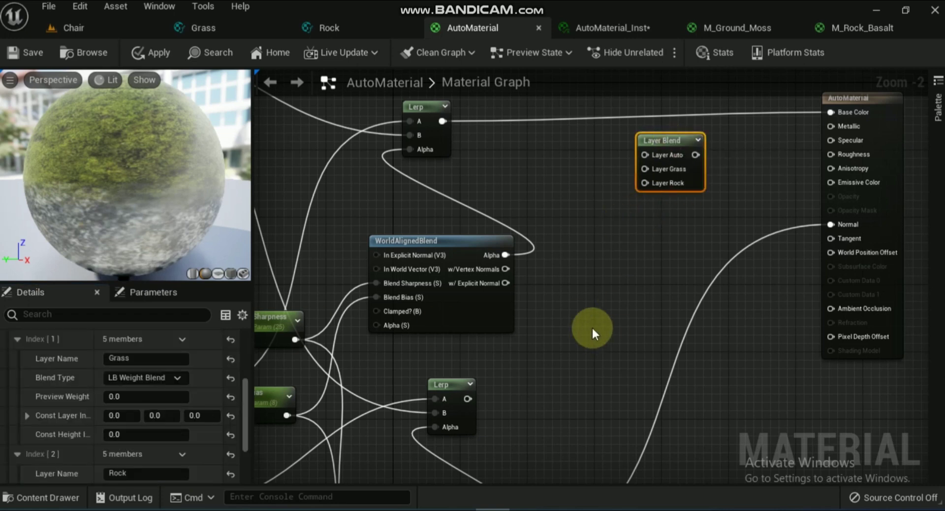
key(ctrl+d)
drag(679, 338, 671, 249)
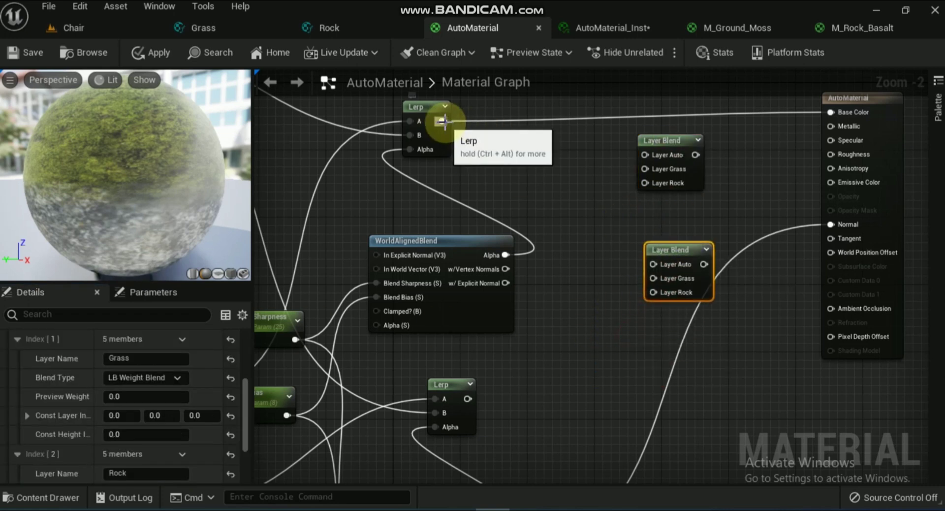
right_drag(599, 303, 580, 132)
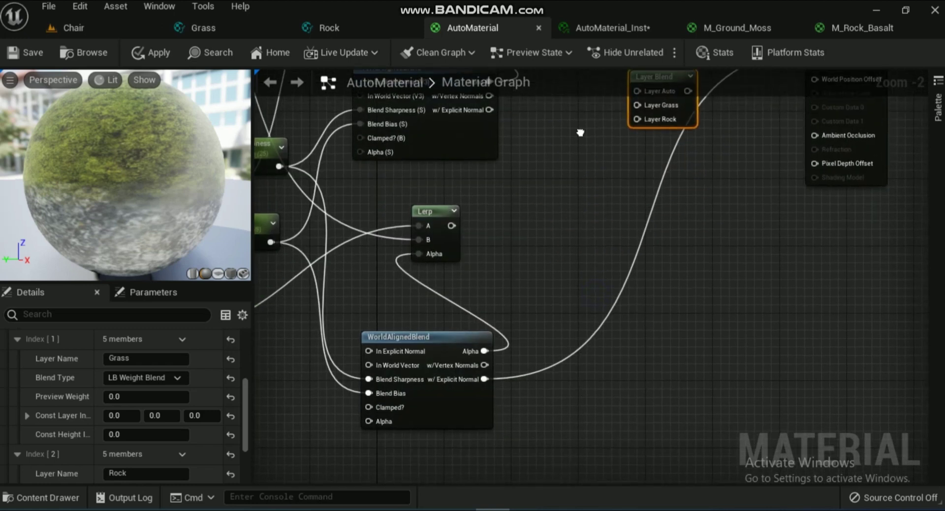
Connect the lower Lerp's output to the material result node's Normal input.
right_drag(580, 132, 673, 208)
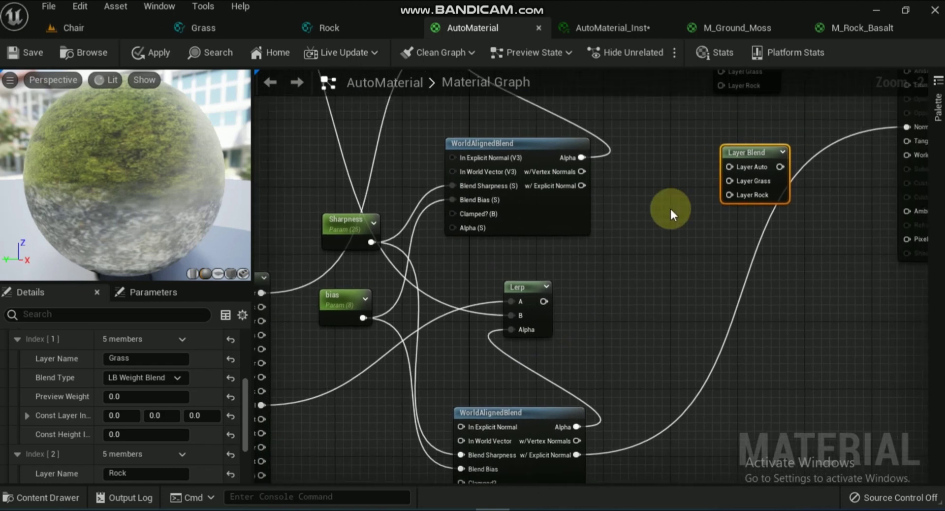
scroll(671, 210, down, 1)
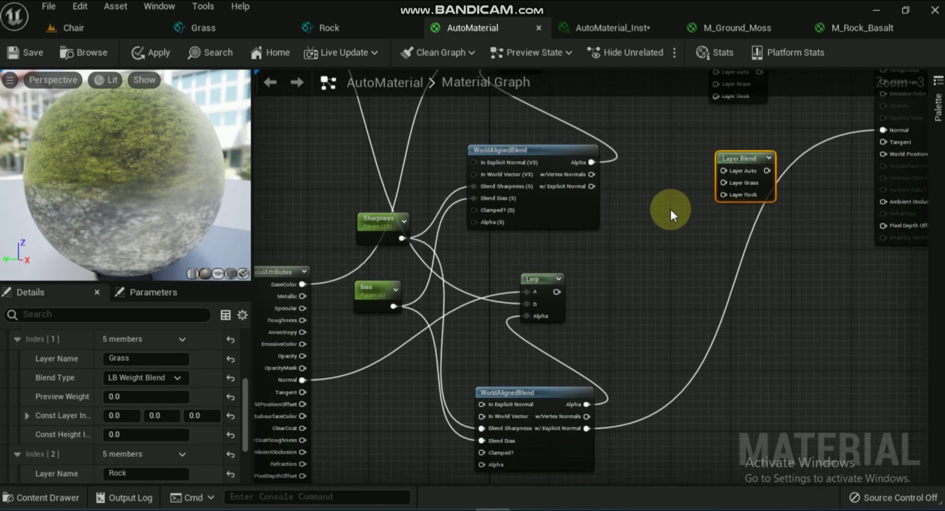
right_drag(662, 288, 590, 308)
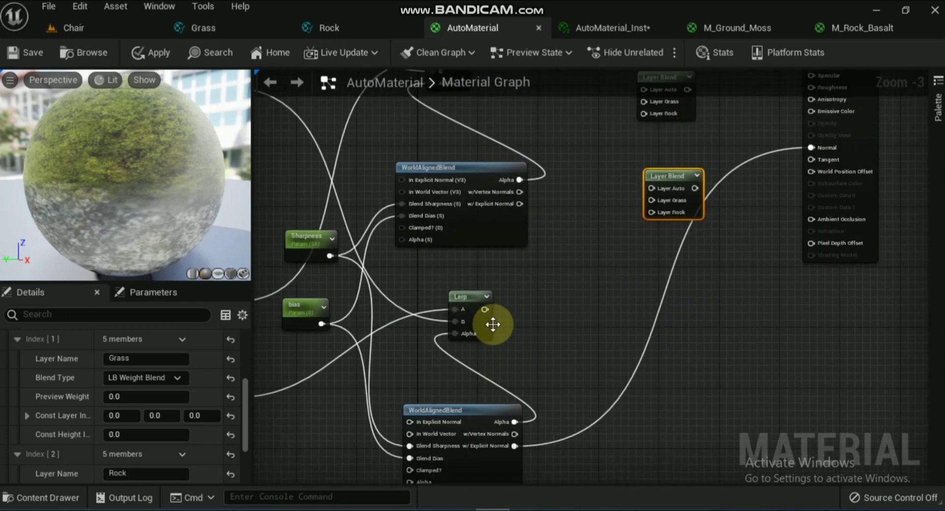
drag(485, 309, 812, 149)
right_drag(671, 165, 694, 333)
right_drag(626, 394, 705, 223)
drag(615, 347, 557, 235)
right_drag(711, 240, 649, 279)
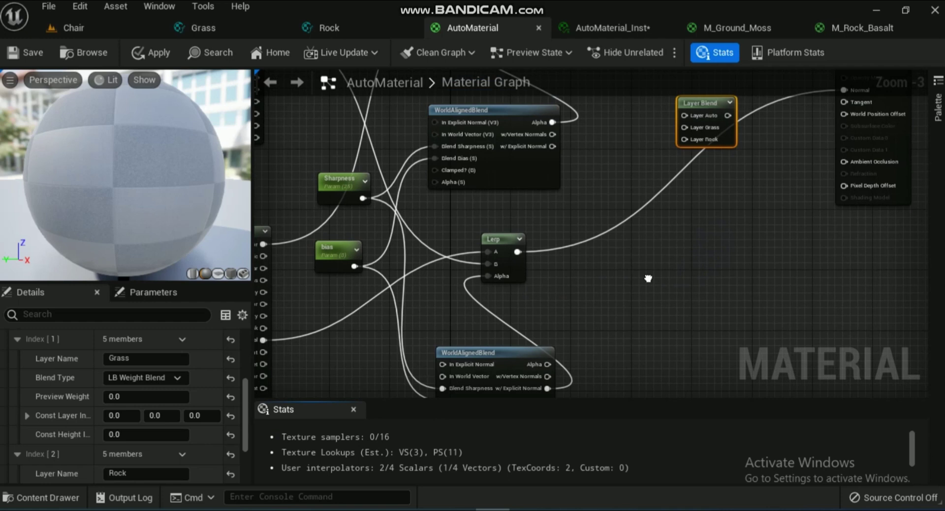
right_drag(648, 279, 583, 343)
Move the lower Layer Blend node down beside the lower Lerp and connect the Lerp's output to its Layer Auto input.
drag(633, 161, 633, 295)
right_drag(502, 382, 529, 310)
drag(452, 266, 539, 271)
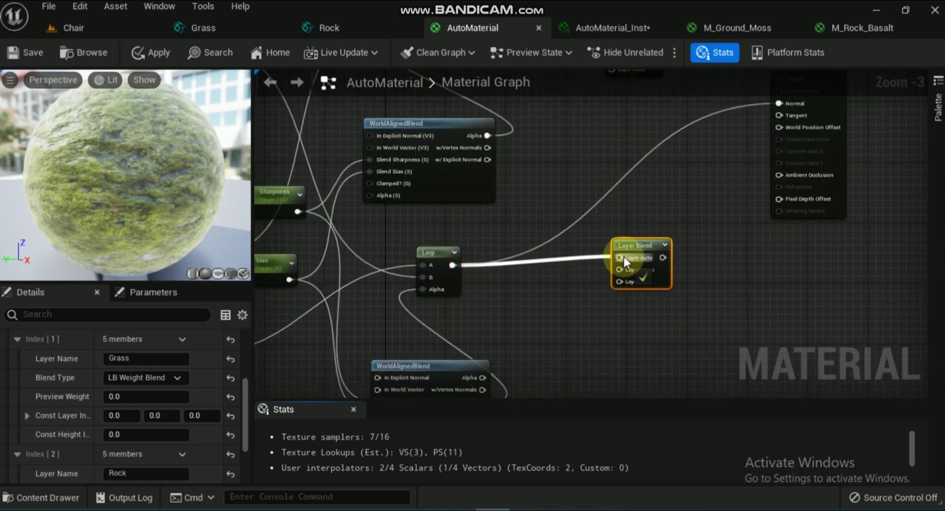
drag(625, 256, 624, 256)
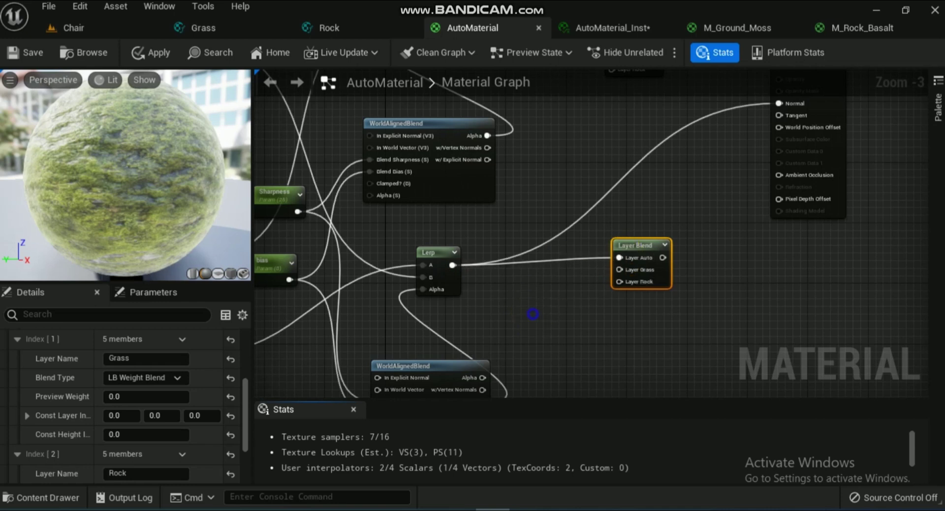
Connect the upper and lower BreakMaterialAttributes Normal outputs to the lower Layer Blend's Grass and Rock inputs, and its output to the material's Normal.
right_drag(487, 313, 648, 228)
drag(361, 268, 782, 196)
right_drag(684, 133, 654, 318)
drag(323, 144, 751, 348)
right_drag(828, 332, 666, 334)
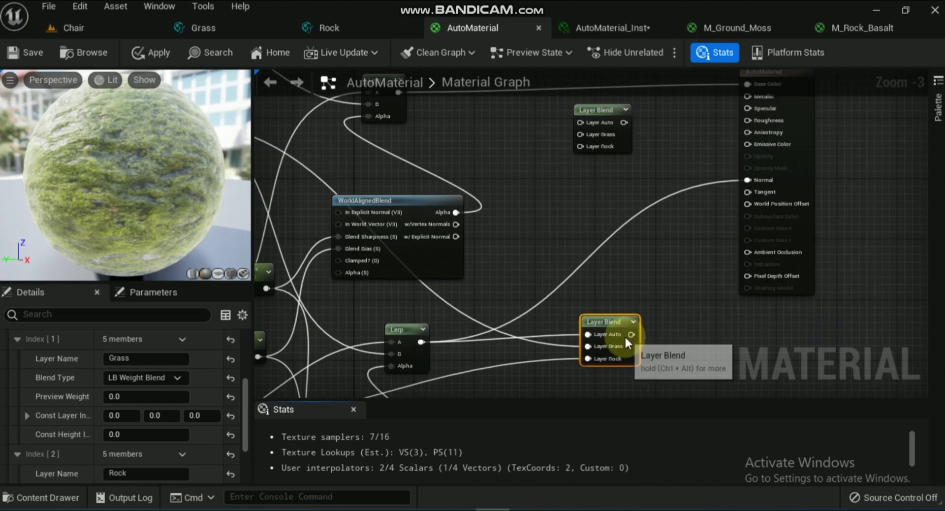
drag(630, 334, 751, 184)
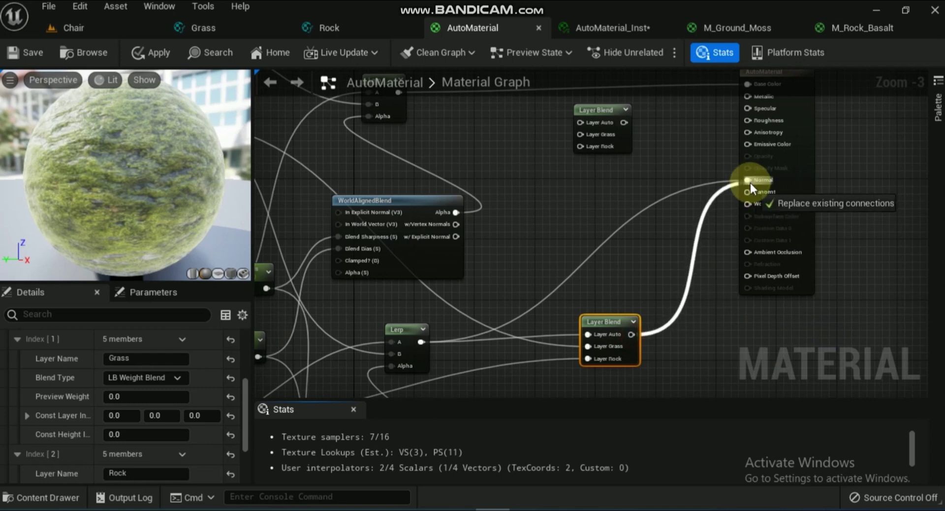
drag(750, 183, 750, 182)
Connect the upper BreakMaterialAttributes Normal output to the upper Layer Blend's Layer Grass input, and the upper Lerp's output to Layer Auto.
right_drag(592, 210, 815, 302)
drag(384, 217, 804, 232)
drag(622, 190, 804, 220)
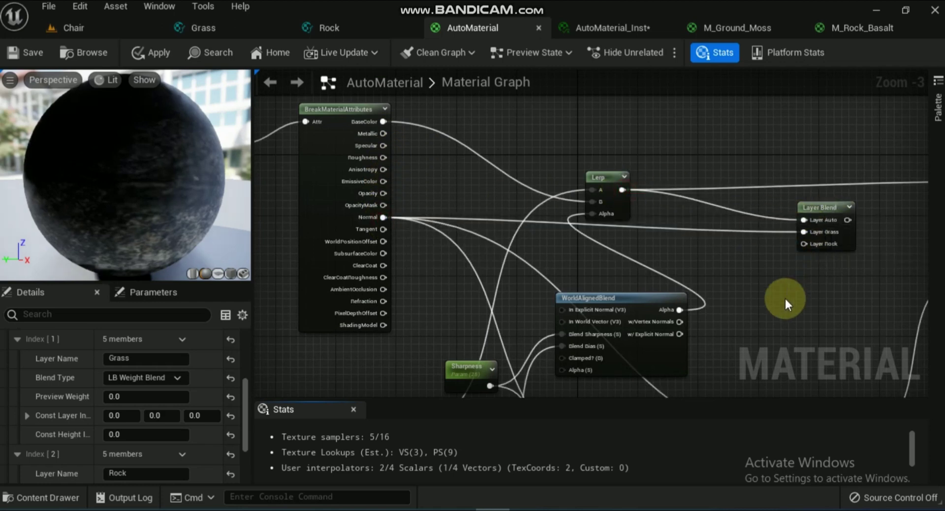
Close the Stats readout and connect the lower BreakMaterialAttributes Normal output to the upper Layer Blend's Layer Rock input.
right_drag(774, 293, 724, 174)
right_drag(362, 357, 361, 341)
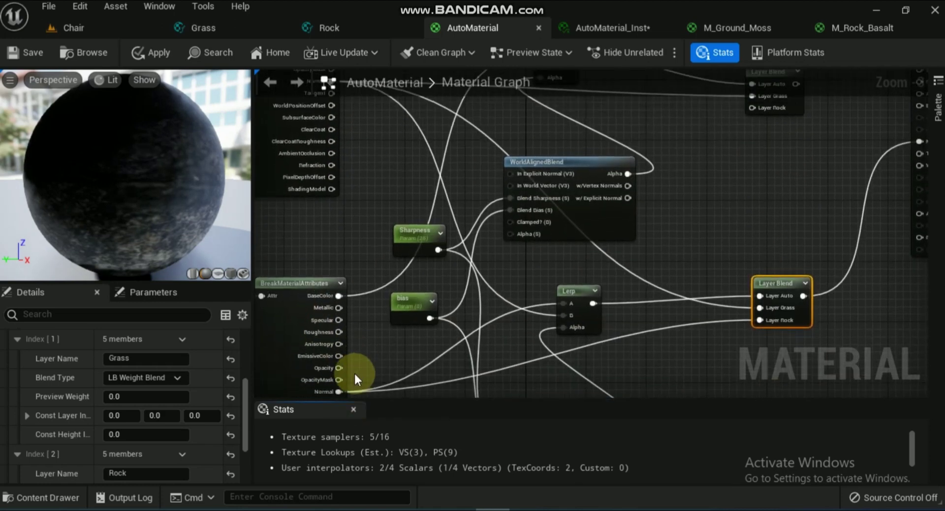
drag(338, 392, 342, 391)
click(734, 168)
right_drag(734, 329, 754, 397)
scroll(753, 398, down, 1)
click(353, 409)
scroll(736, 327, up, 1)
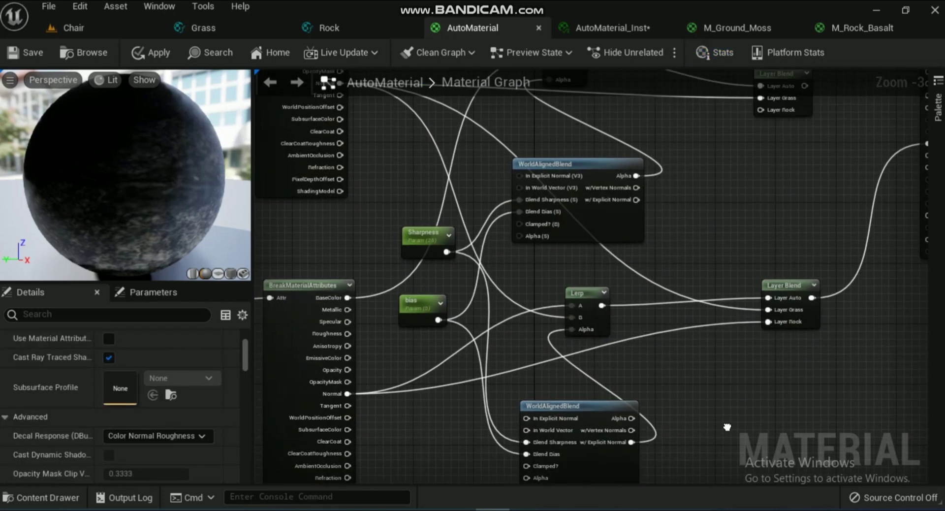
drag(365, 401, 758, 111)
Connect the upper Layer Blend's output to the material's Base Color input and save the AutoMaterial asset.
right_drag(797, 167, 590, 357)
drag(597, 276, 722, 237)
right_drag(579, 344, 713, 320)
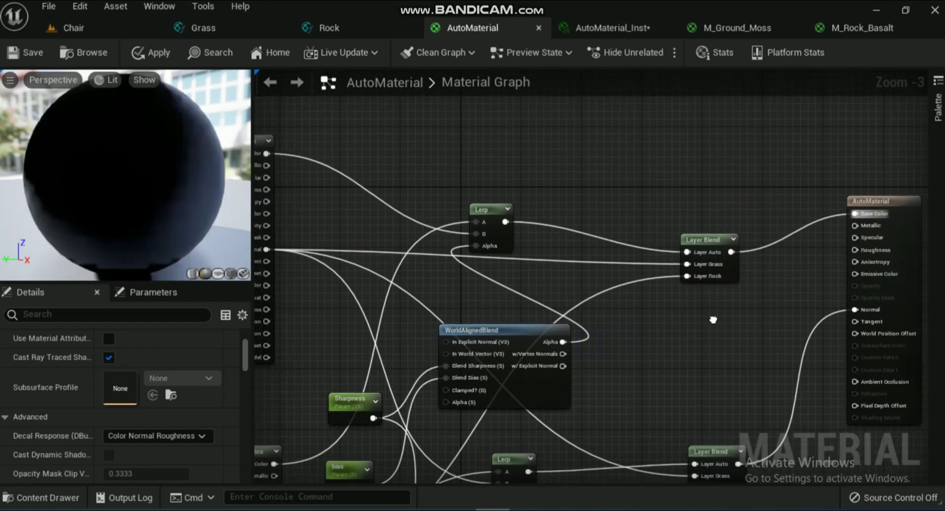
click(22, 52)
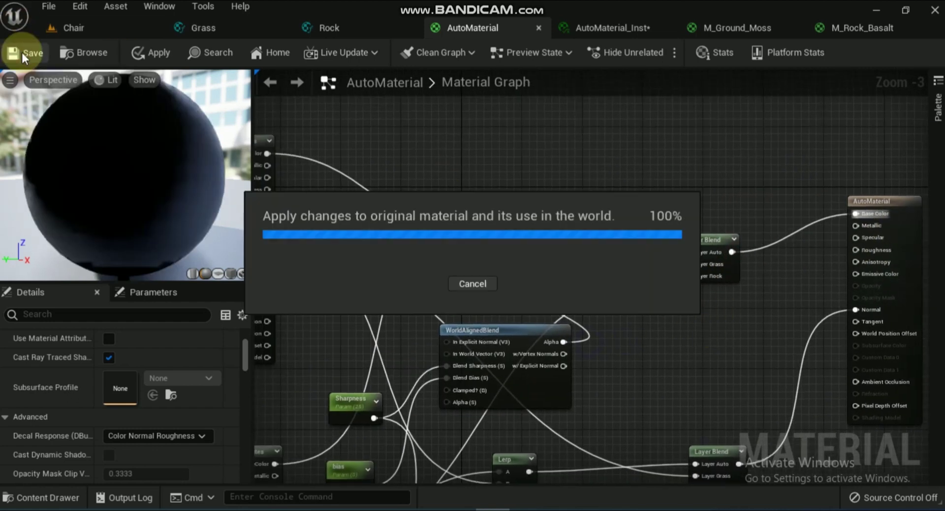
Switch to the Chair level, enter Landscape Mode and expand the target layers list of the Paint tool.
click(78, 30)
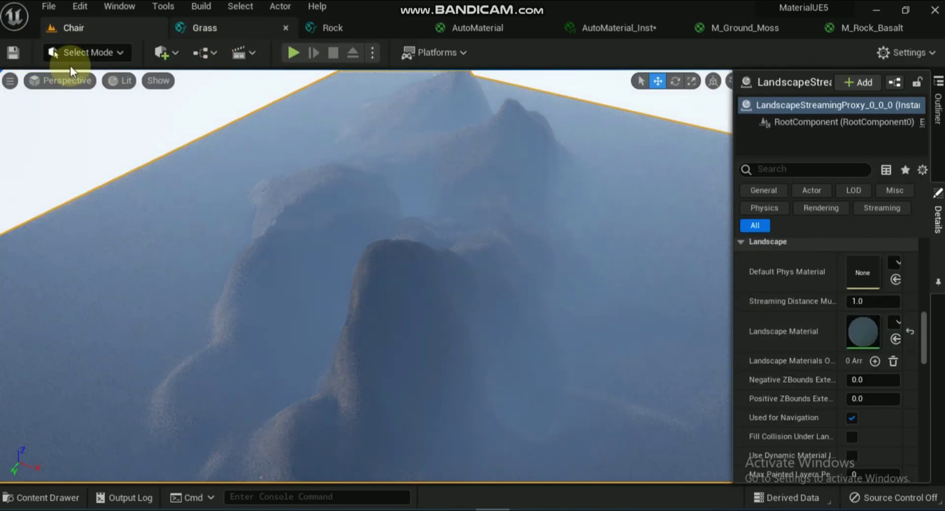
click(120, 49)
click(90, 89)
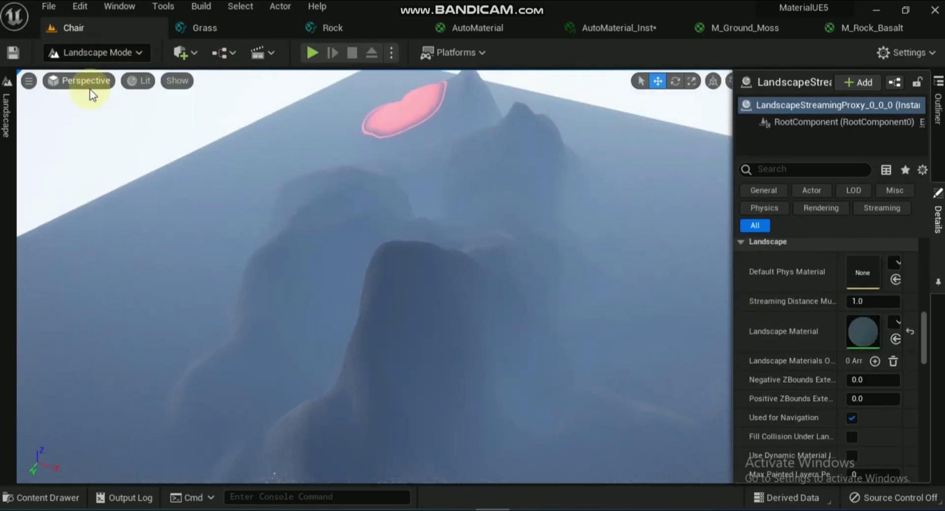
click(8, 82)
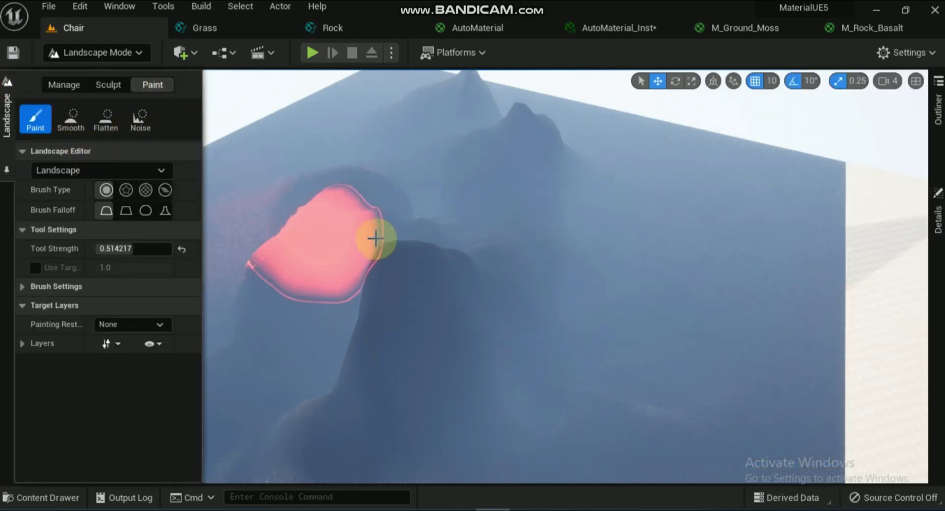
click(420, 233)
click(382, 238)
click(646, 293)
click(9, 81)
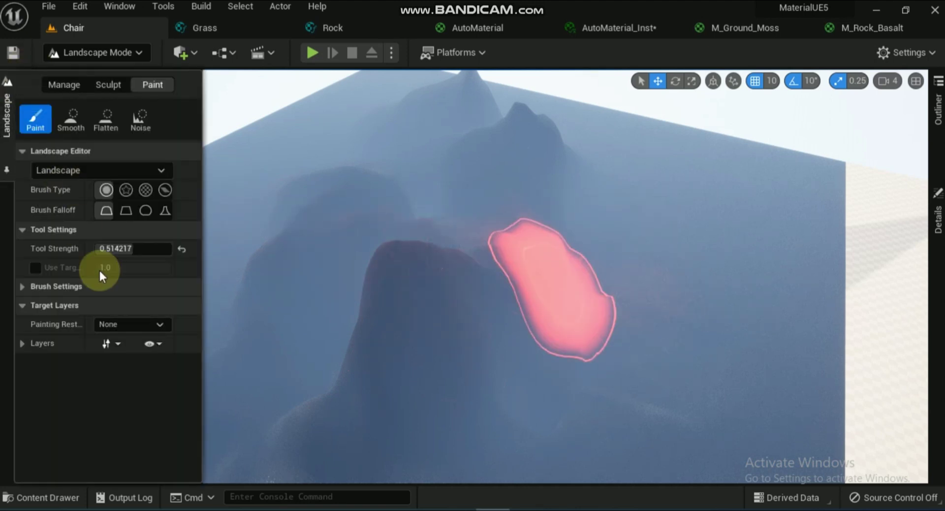
click(23, 343)
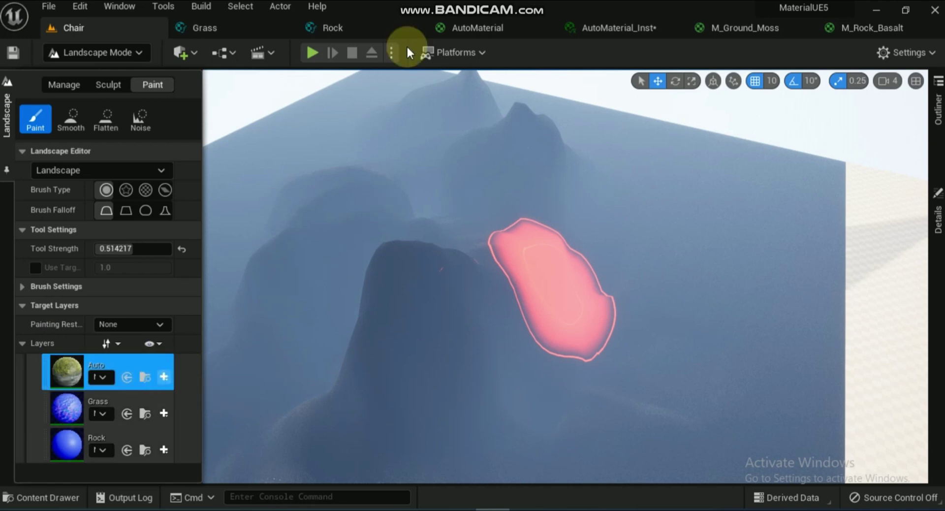
In AutoMaterial, rewire the upper Layer Blend's Rock and Grass inputs to the lower and upper BreakMaterialAttributes BaseColor outputs.
click(475, 28)
scroll(614, 165, up, 2)
right_drag(614, 164, 753, 209)
drag(352, 338, 763, 153)
right_drag(759, 161, 769, 331)
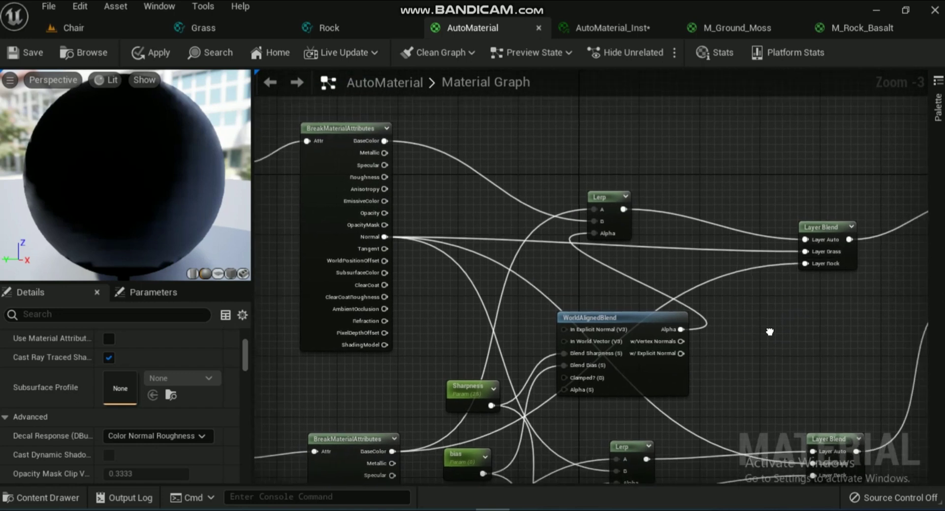
drag(384, 141, 804, 252)
right_drag(796, 344, 696, 253)
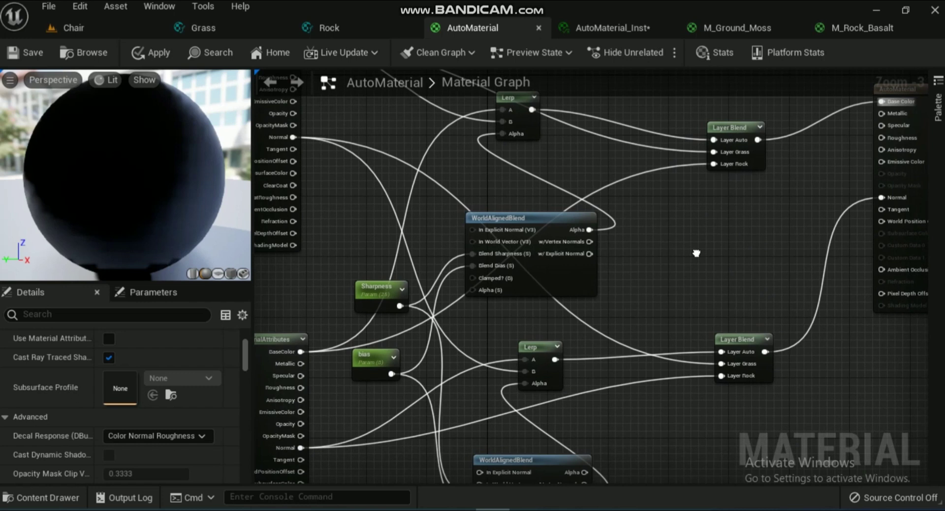
right_drag(696, 253, 647, 207)
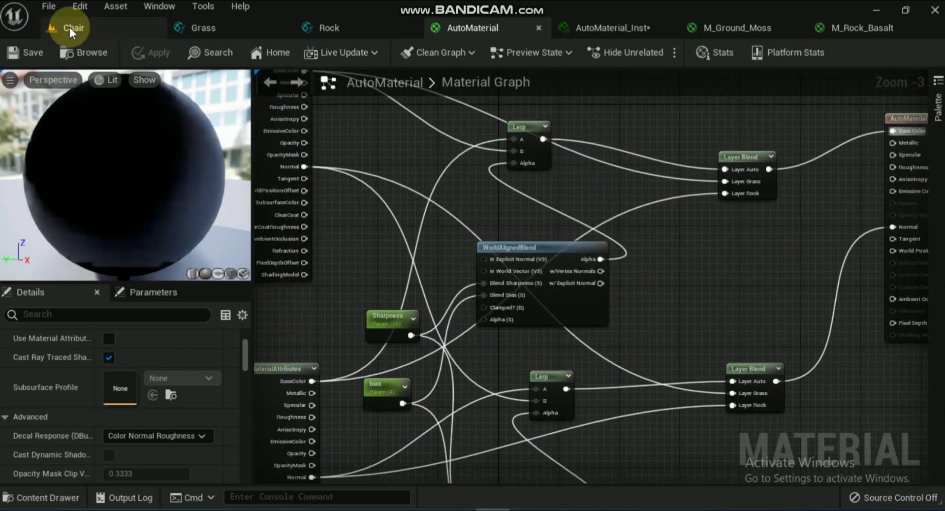
In the Chair level, create a weight-blended (normal) layer info for the Auto layer, saved as Auto_LayerInfo in a subfolder of StarterContent/Landscape.
click(69, 27)
click(6, 83)
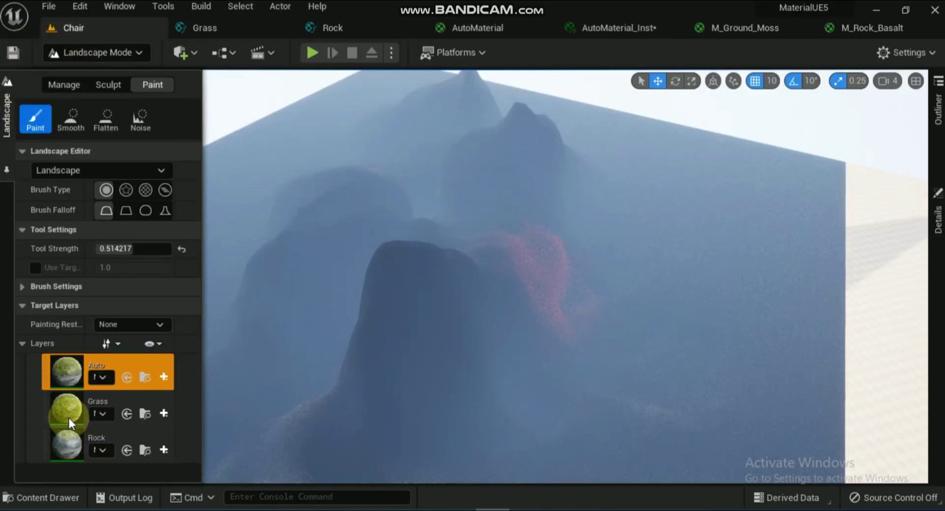
click(164, 377)
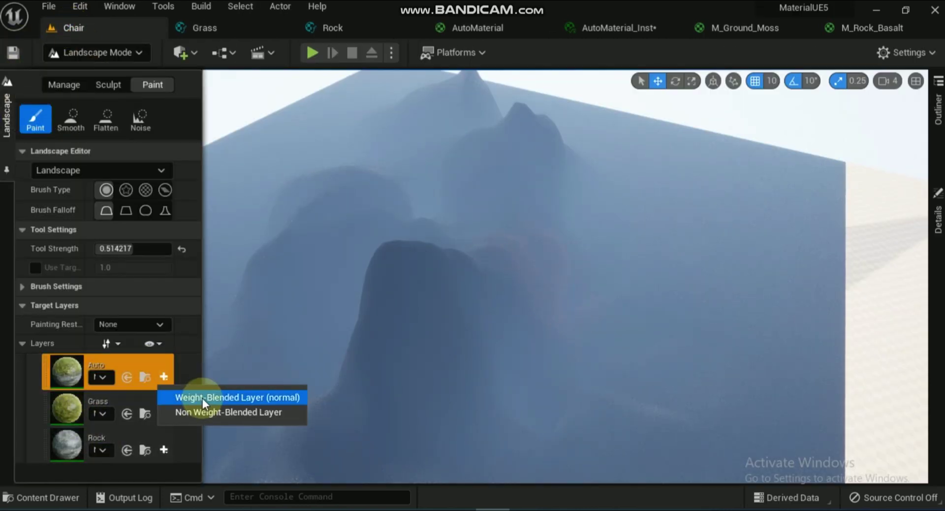
click(203, 398)
double_click(400, 184)
double_click(373, 240)
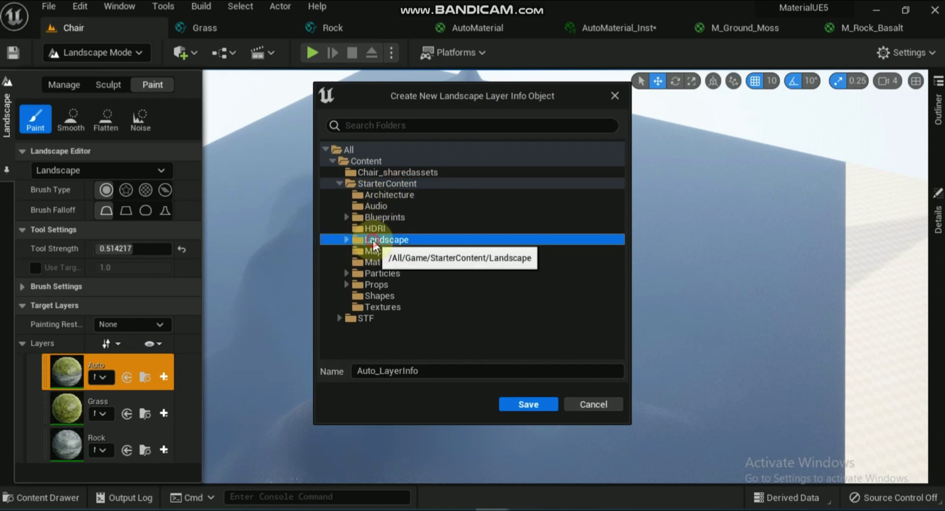
click(392, 274)
click(504, 409)
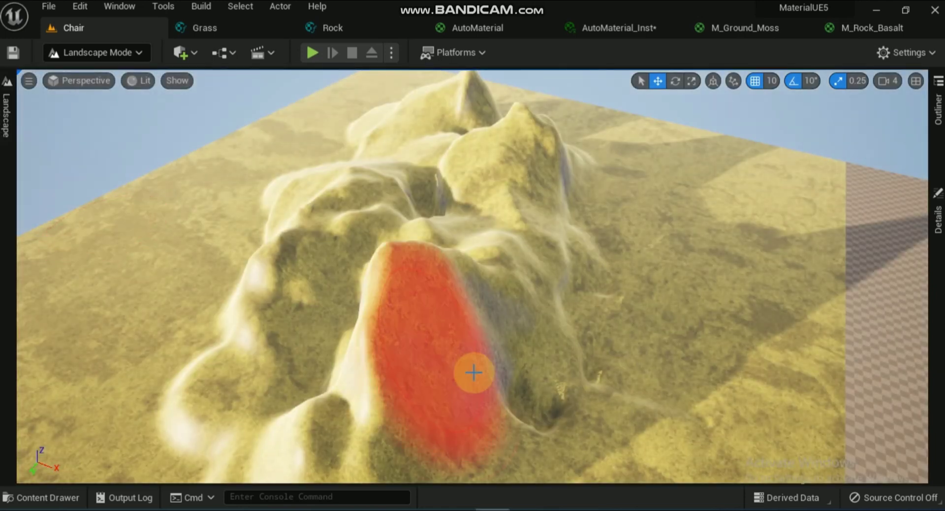
Detach the AutoMaterial_Inst editor into its own window and place it over the Chair level viewport, beside the landscape's hills.
mouse_move(480, 372)
alt+mouse_down()
mouse_move(305, 372)
mouse_move(298, 339)
alt+mouse_up()
click(938, 195)
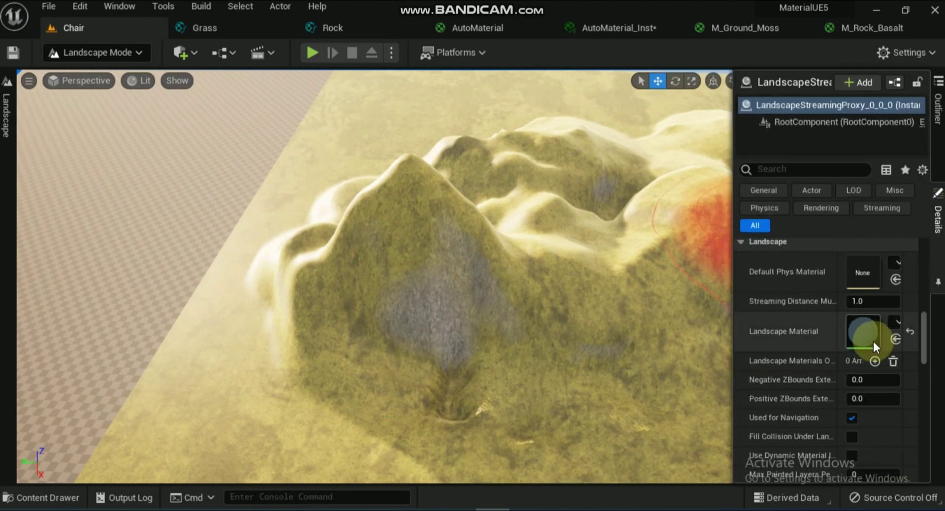
click(620, 31)
click(76, 27)
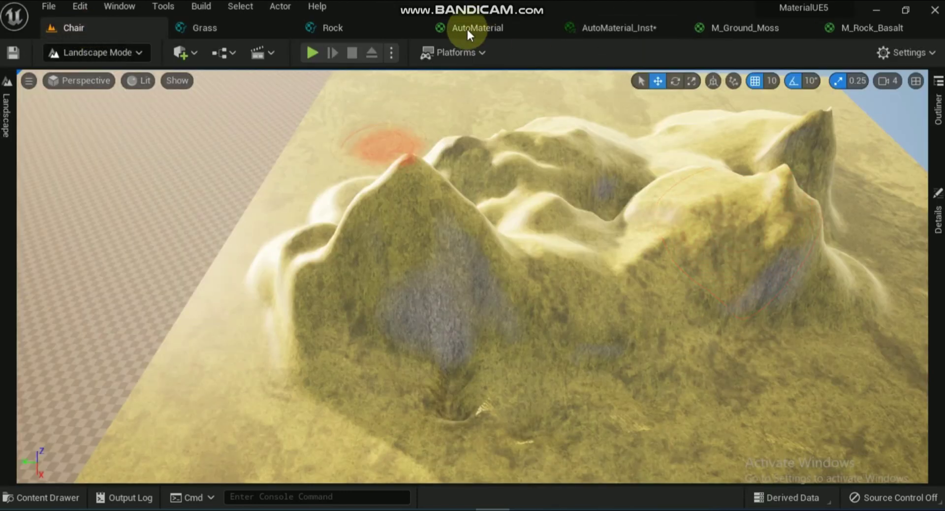
click(613, 28)
drag(613, 28, 600, 101)
click(74, 28)
drag(812, 84, 763, 86)
right_drag(433, 236, 403, 172)
right_drag(387, 310, 435, 340)
Try bias values of -2, -3, -5 and -4 in AutoMaterial_Inst against the landscape.
click(875, 243)
text(-2)
key(Return)
text(-3)
key(Return)
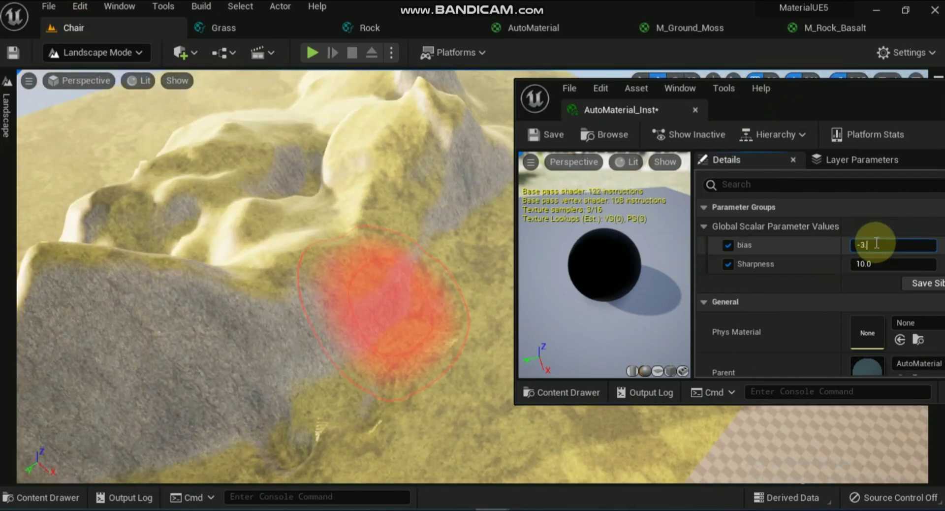
text(-5)
key(Return)
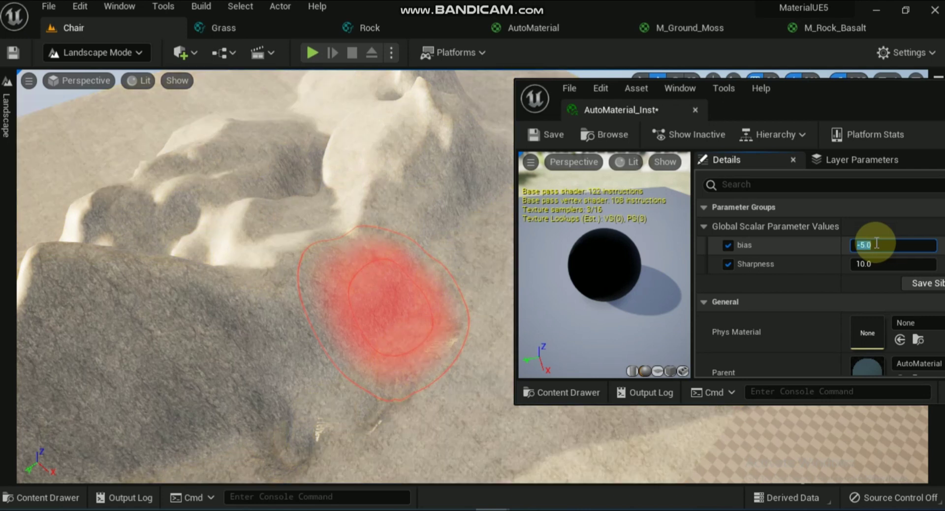
text(-4)
key(Return)
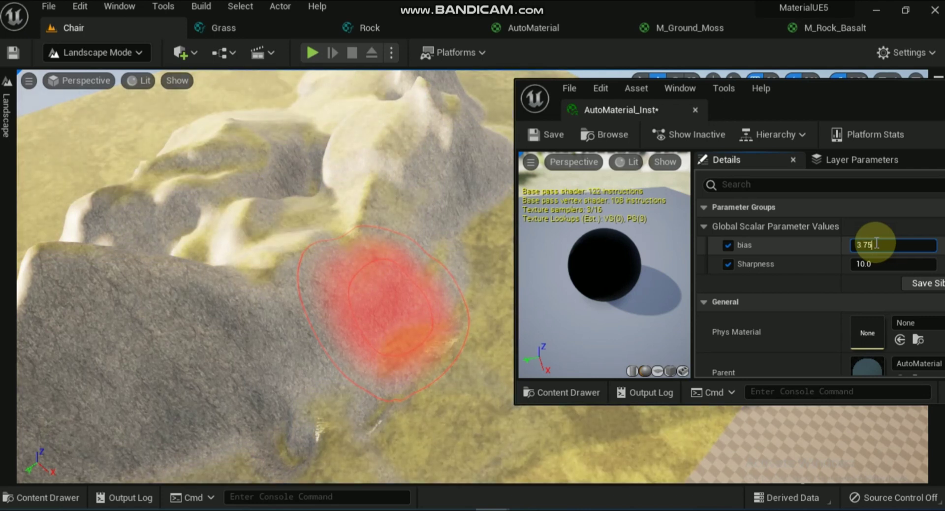
Set the instance's bias to -3.75, dock the AutoMaterial_Inst editor back among the other editors and return to the Chair level.
key(Return)
text(-3.75)
key(Return)
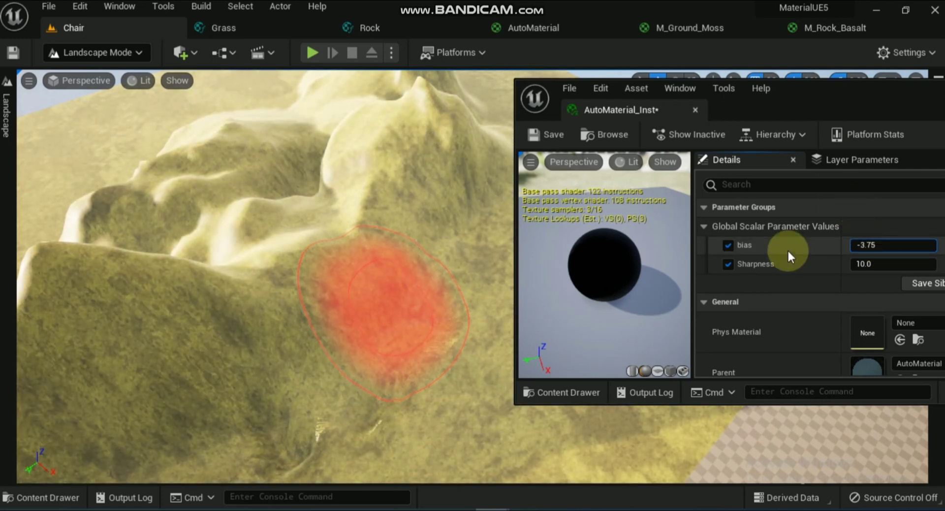
click(7, 77)
drag(627, 107, 644, 27)
click(68, 25)
Create a weight-blended (normal) layer info for the Grass layer, saved in the subfolder of StarterContent/Landscape.
click(8, 82)
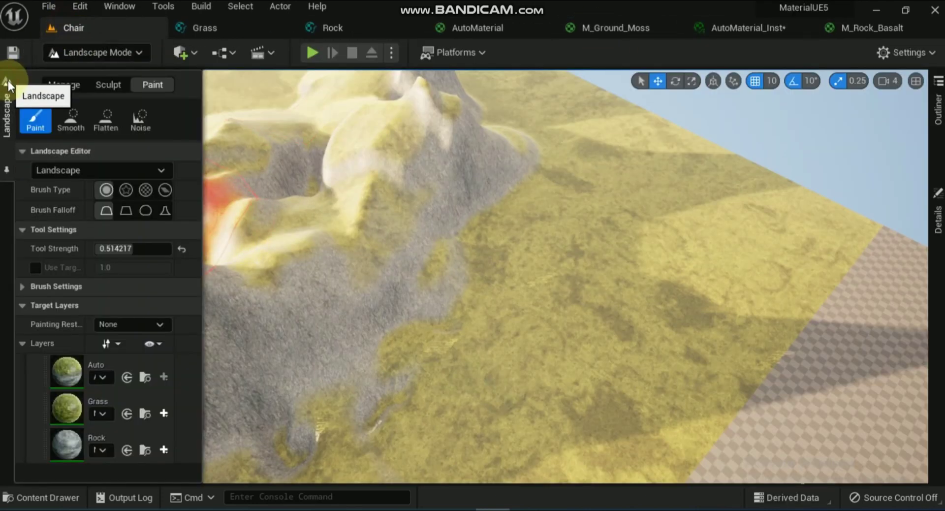
click(164, 413)
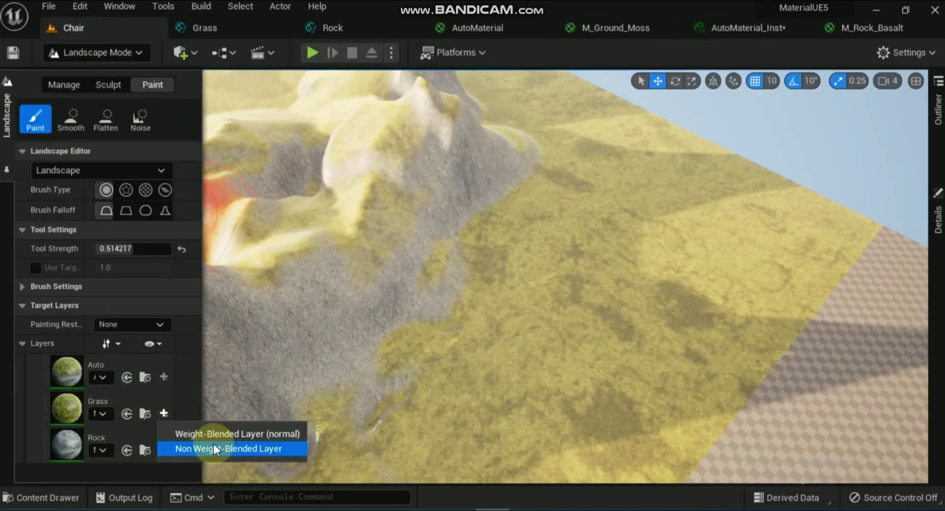
click(225, 433)
double_click(389, 184)
double_click(388, 239)
click(394, 274)
click(523, 415)
Create a weight-blended (normal) layer info named Rock_LayerInfo for the Rock layer, saved in the subfolder of StarterContent/Landscape.
click(7, 82)
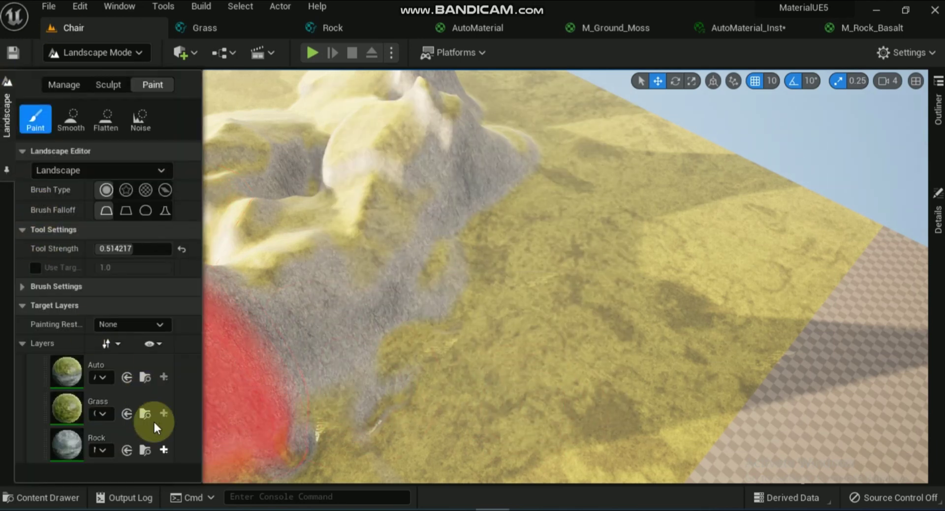
click(164, 449)
click(165, 447)
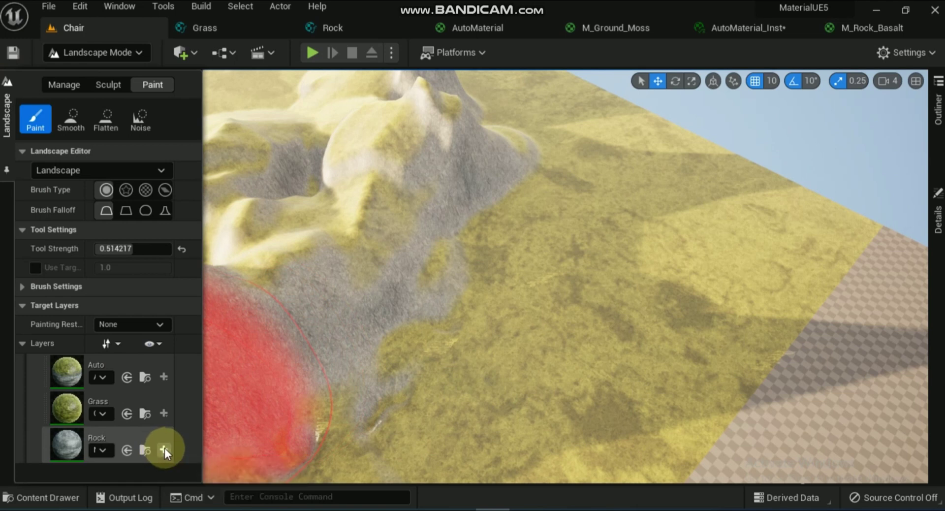
click(164, 449)
click(205, 468)
double_click(368, 183)
click(387, 240)
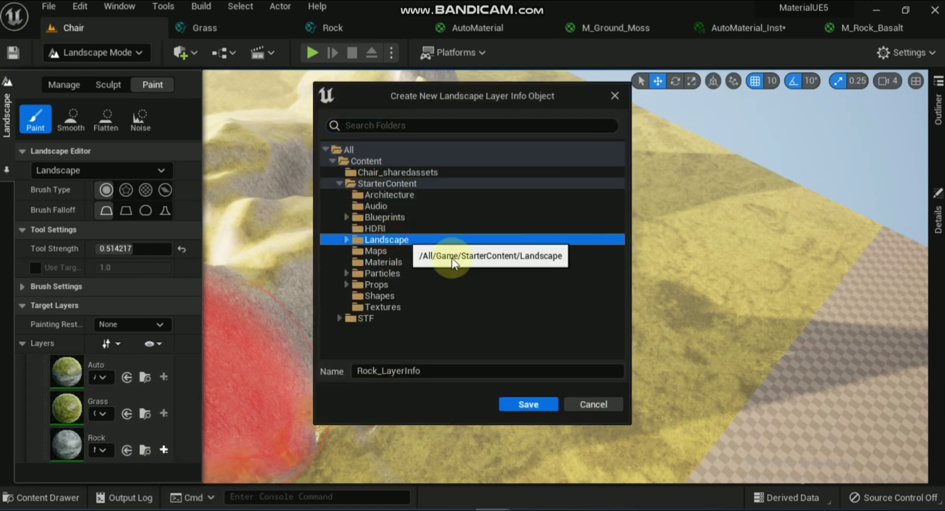
double_click(393, 241)
click(393, 273)
click(528, 404)
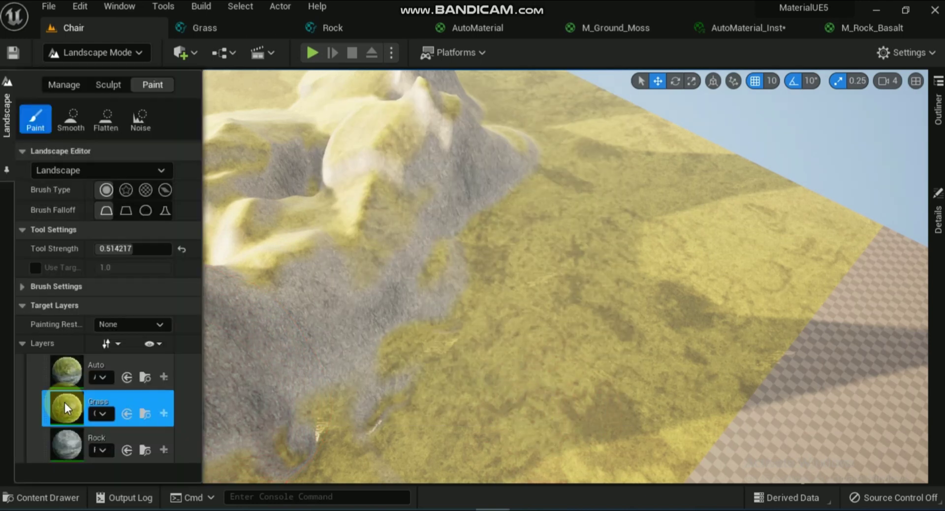
Paint the Grass layer over the rocky slopes and the hollows between the landscape's hills.
mouse_move(363, 294)
mouse_down()
mouse_move(325, 308)
mouse_move(422, 198)
mouse_move(473, 162)
mouse_up()
mouse_move(121, 316)
mouse_down()
mouse_move(110, 390)
mouse_move(352, 359)
mouse_move(515, 268)
mouse_move(485, 163)
mouse_up()
mouse_move(204, 190)
mouse_down()
mouse_move(93, 245)
mouse_move(321, 143)
mouse_up()
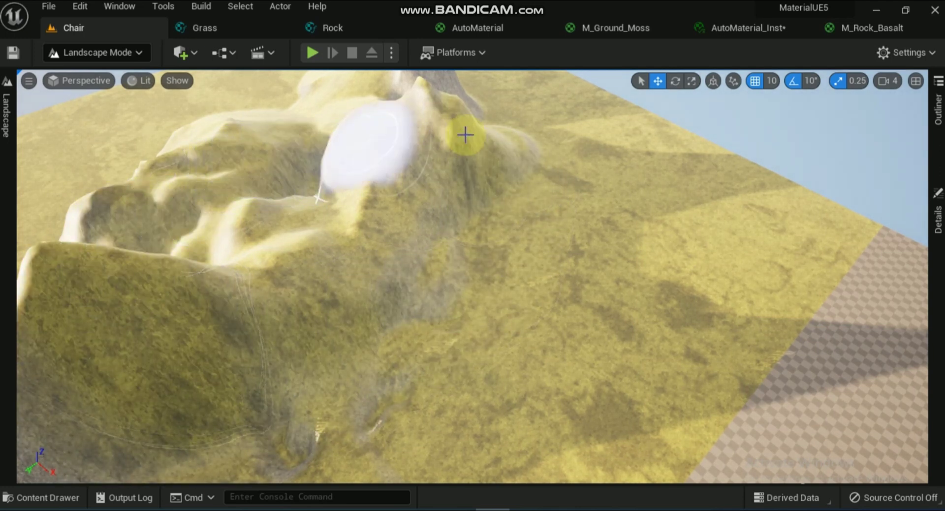
Select the Rock layer and paint it over the hill slopes, the hollows and the flat ground beside the hills.
click(7, 83)
click(133, 438)
mouse_move(230, 361)
mouse_down()
mouse_move(323, 302)
mouse_move(411, 204)
mouse_move(434, 150)
mouse_up()
mouse_move(35, 311)
mouse_down()
mouse_move(43, 264)
mouse_move(63, 359)
mouse_move(185, 200)
mouse_move(281, 173)
mouse_up()
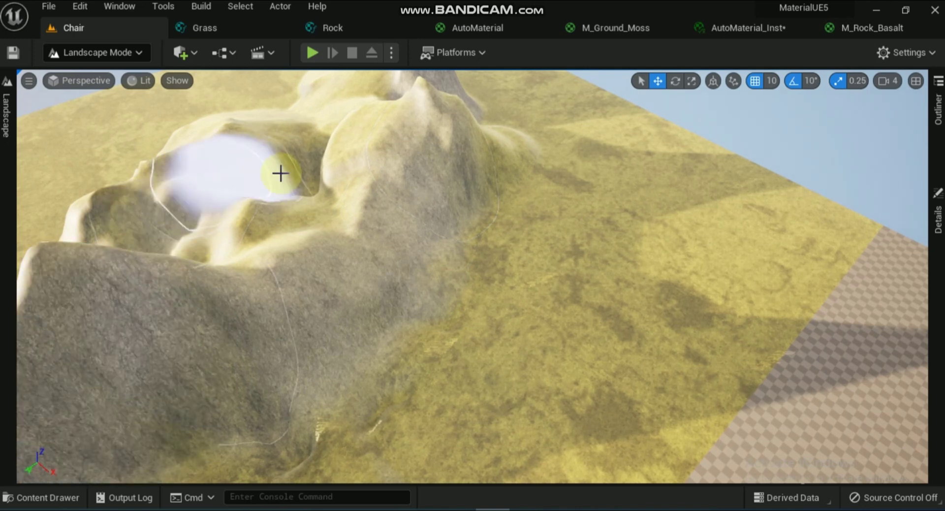
mouse_move(482, 348)
mouse_down()
mouse_move(578, 312)
mouse_move(601, 238)
mouse_move(637, 321)
mouse_move(545, 242)
mouse_move(592, 133)
mouse_move(681, 276)
mouse_move(502, 410)
mouse_move(542, 261)
mouse_up()
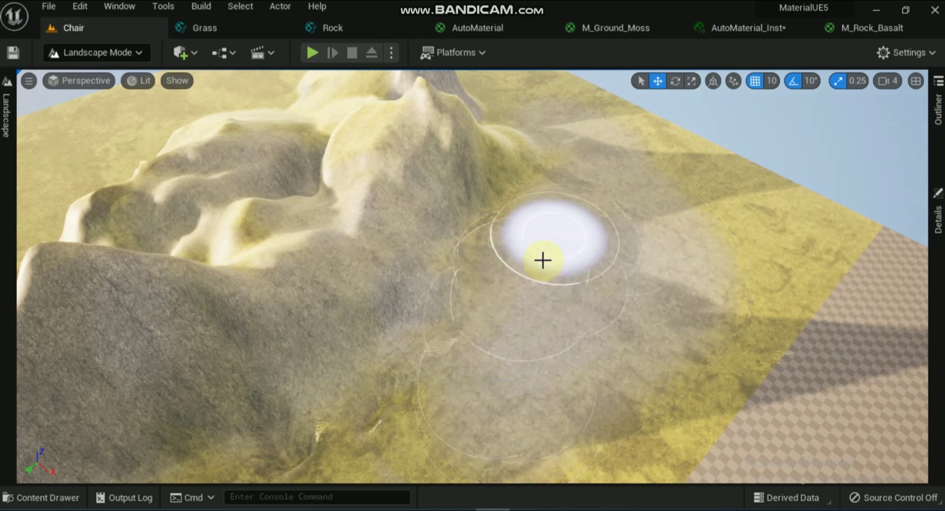
Select the Auto layer as the target layer for painting the landscape.
click(7, 81)
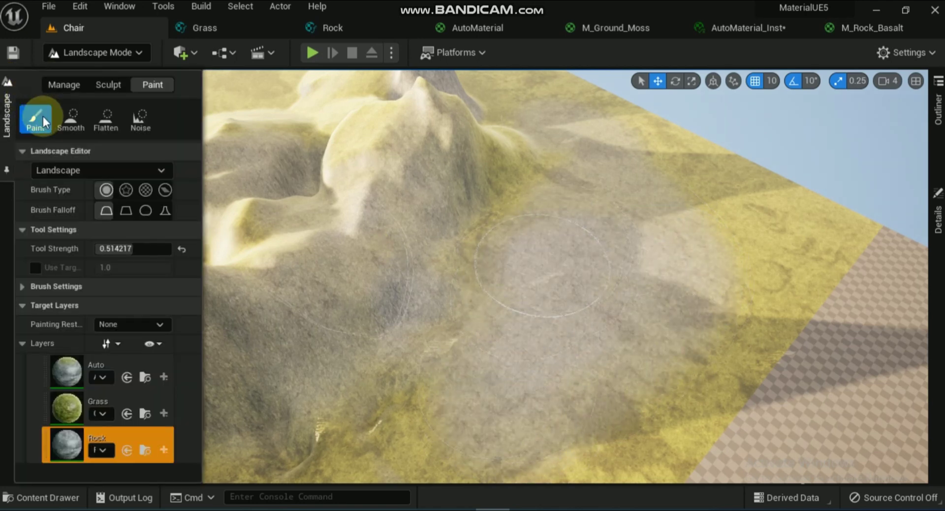
click(124, 363)
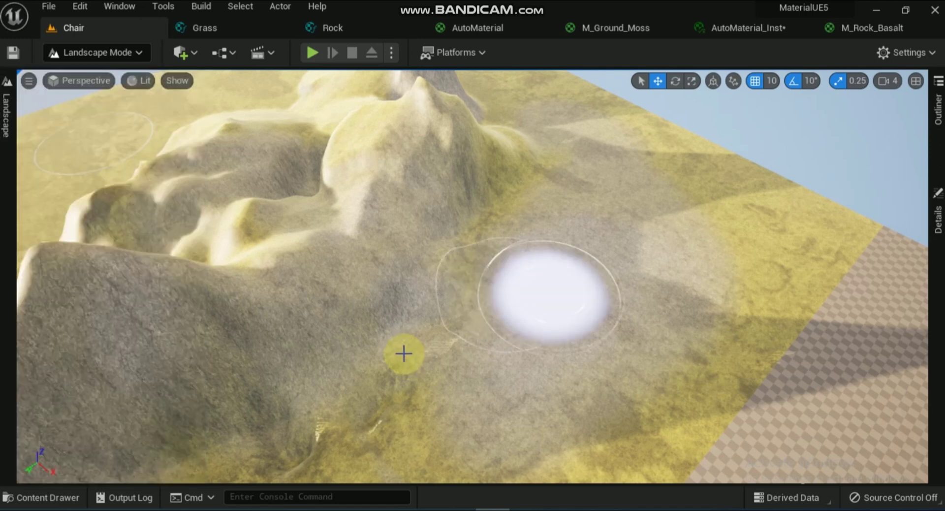